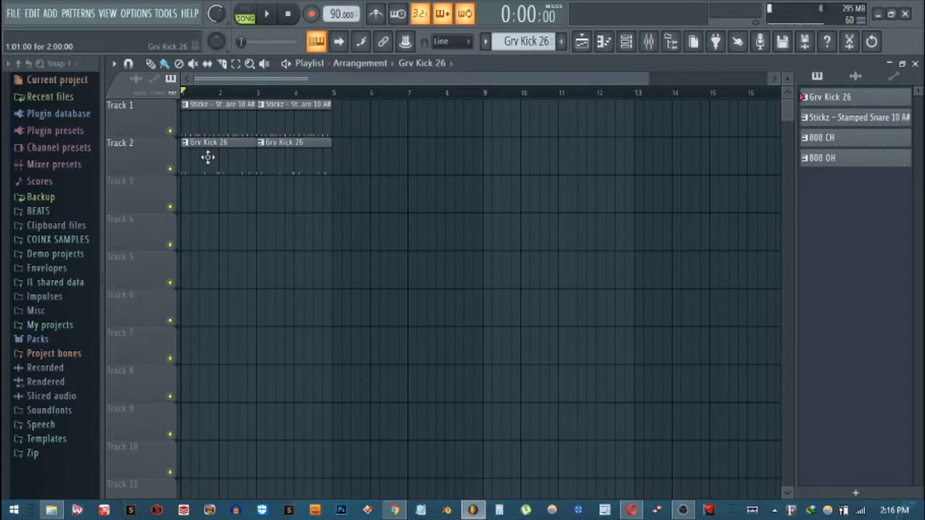
Disarm recording on mixer Insert 2 and close the mixer.
{"action": "left_click", "coordinate": [649, 41]}
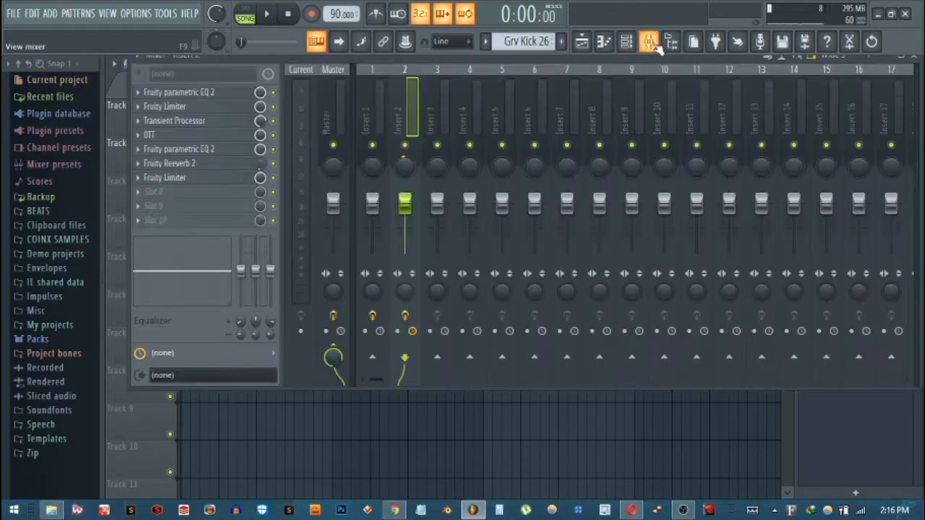
{"action": "left_click", "coordinate": [405, 316]}
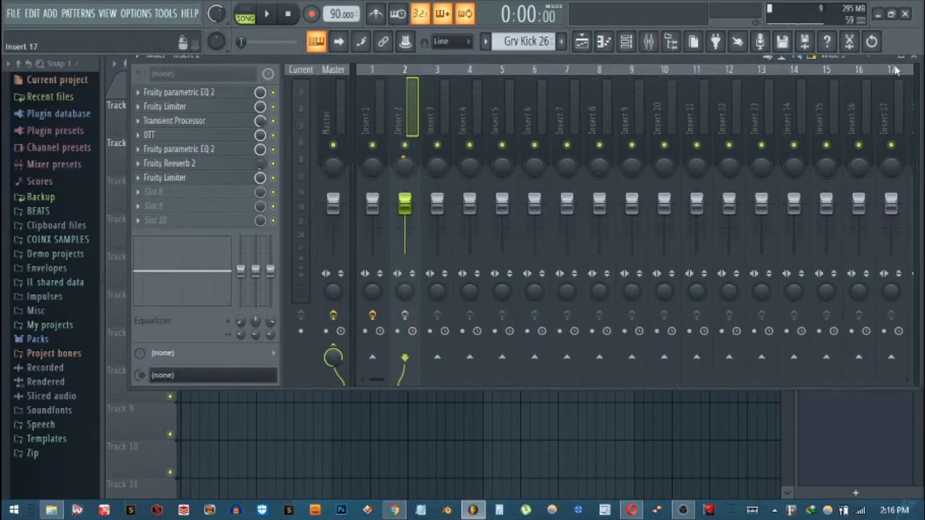
{"action": "left_click", "coordinate": [914, 58]}
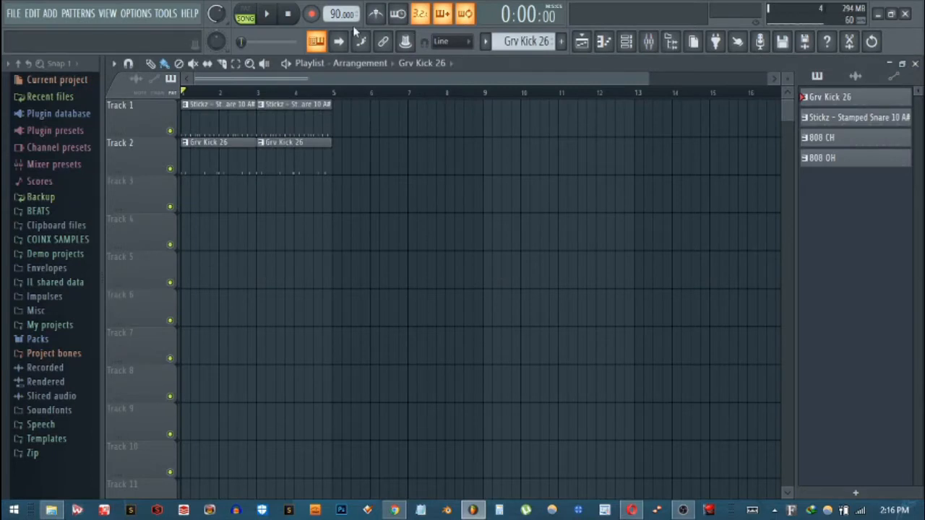
Play the snare and kick arrangement from the start, and stop playback.
{"action": "left_click", "coordinate": [268, 19]}
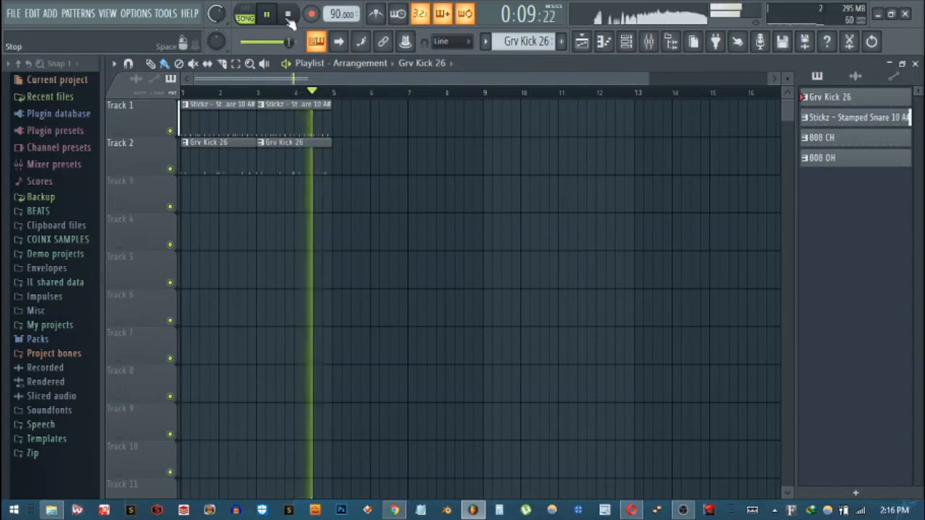
{"action": "left_click", "coordinate": [288, 16]}
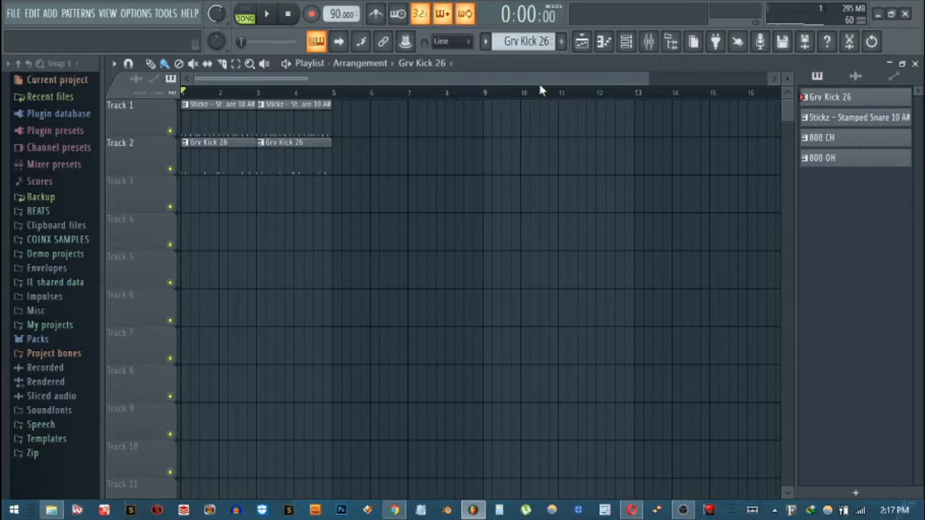
Open the sampler settings of the Stickz Stamped Snare 10 A# channel from the channel rack.
{"action": "left_click", "coordinate": [626, 41]}
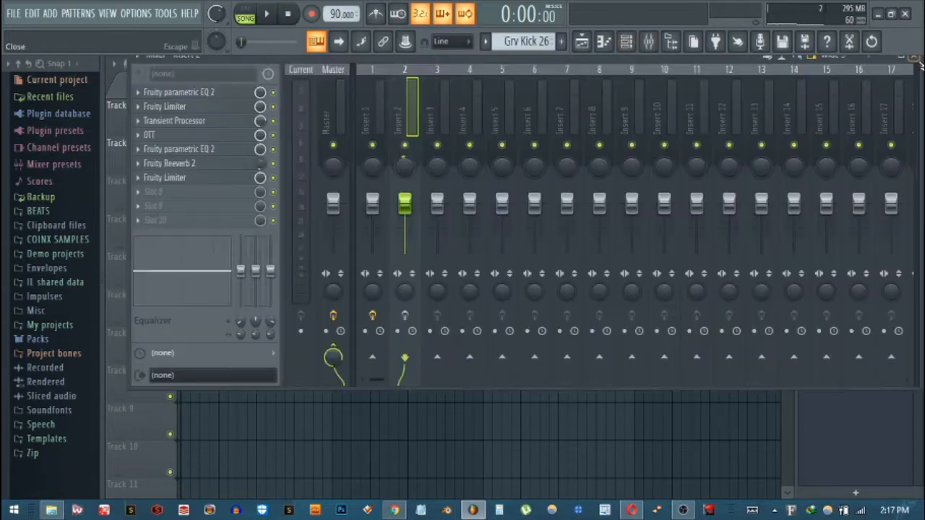
{"action": "left_click", "coordinate": [914, 62]}
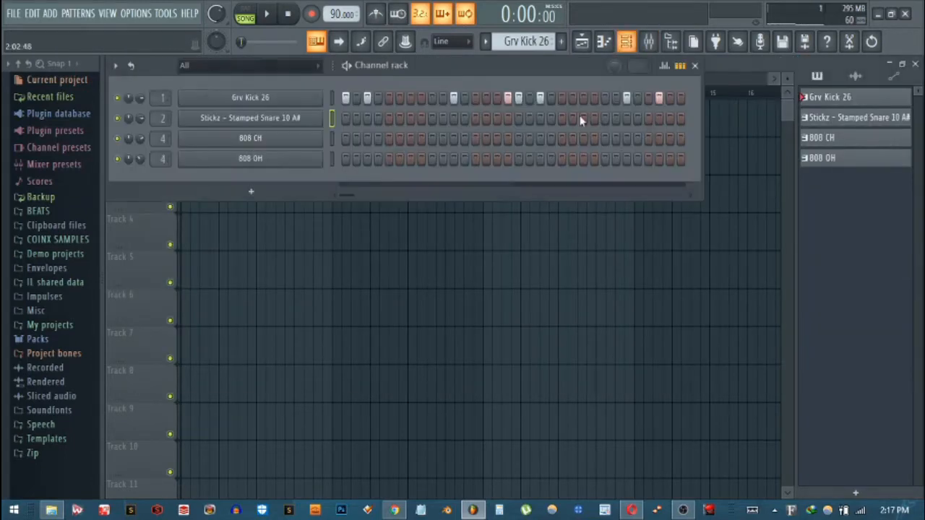
{"action": "left_click", "coordinate": [626, 41]}
{"action": "left_click", "coordinate": [250, 117]}
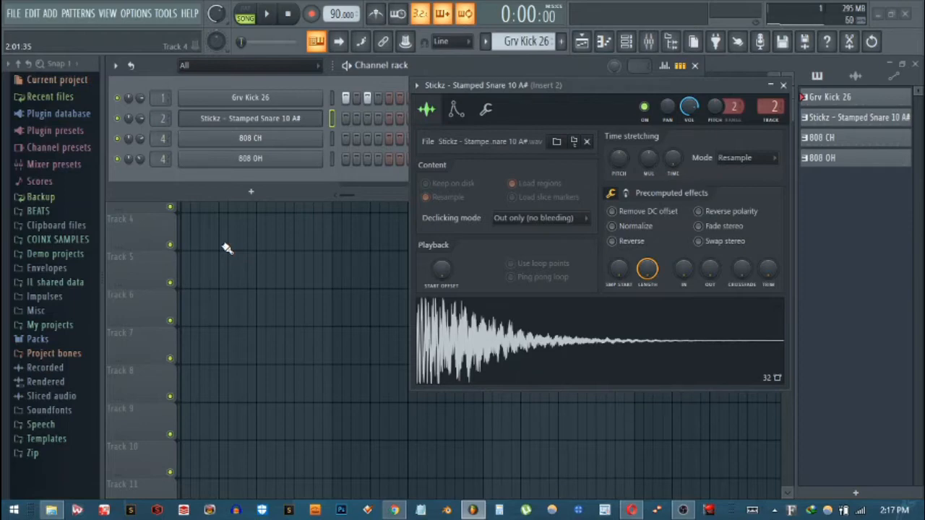
Open the SPAN analyzer on the Master track and arrange it beside the snare's sampler window.
{"action": "key", "text": "F9"}
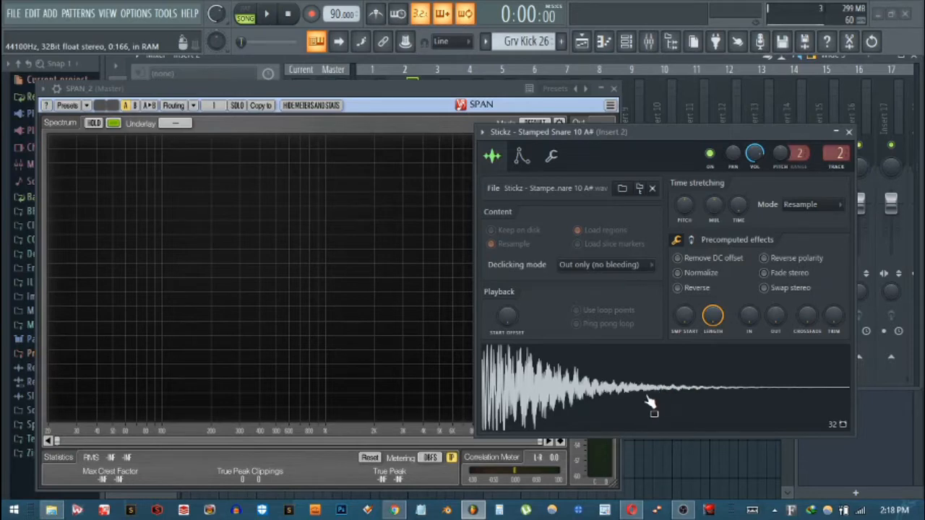
{"action": "left_click_drag", "start_coordinate": [550, 134], "coordinate": [660, 113]}
{"action": "left_click_drag", "start_coordinate": [405, 86], "coordinate": [600, 89]}
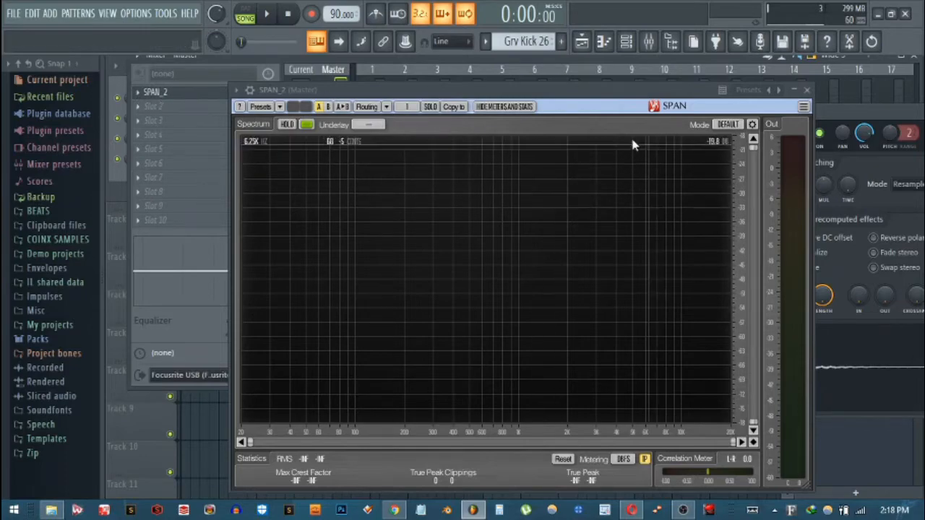
{"action": "left_click_drag", "start_coordinate": [485, 98], "coordinate": [366, 71]}
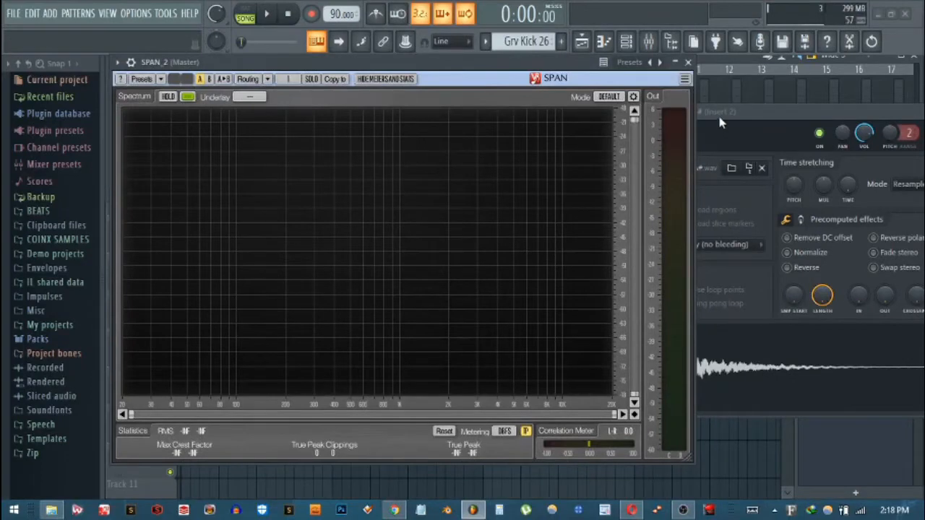
{"action": "left_click_drag", "start_coordinate": [721, 115], "coordinate": [695, 109]}
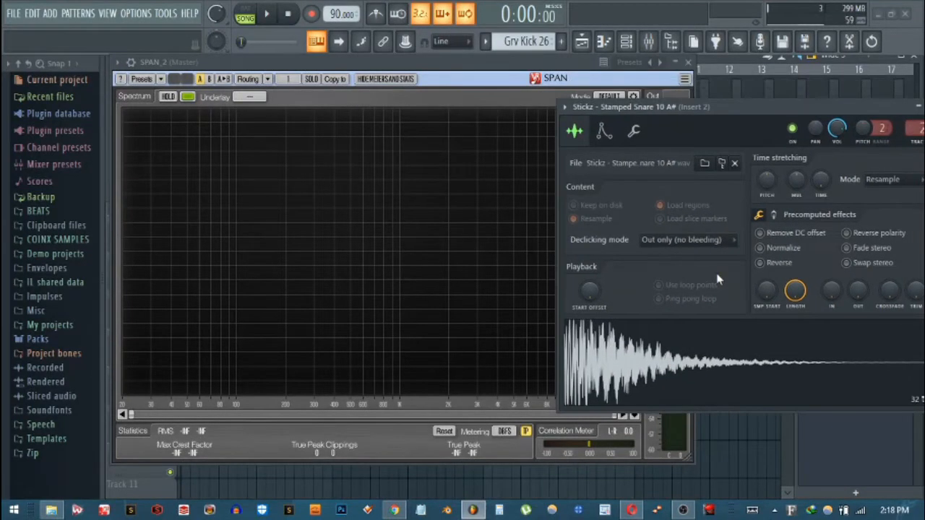
Audition the snare sample through SPAN, turn on spectrum hold, and move the analyzer clear of the sampler.
{"action": "left_click", "coordinate": [693, 374]}
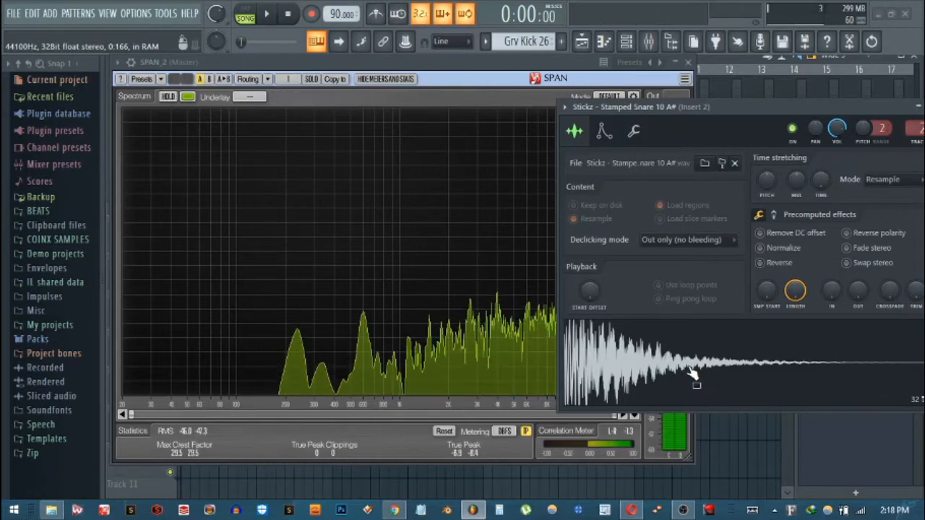
{"action": "left_click", "coordinate": [693, 374]}
{"action": "left_click", "coordinate": [693, 374]}
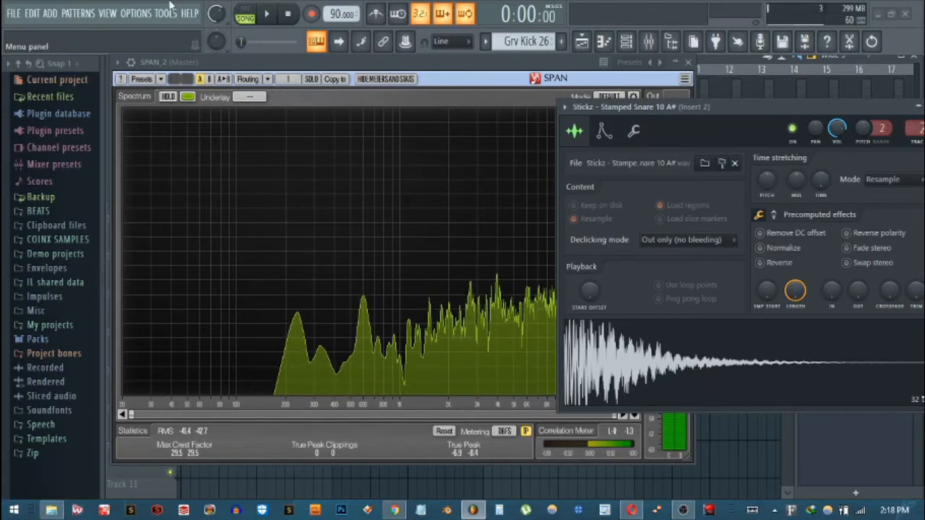
{"action": "left_click", "coordinate": [174, 117]}
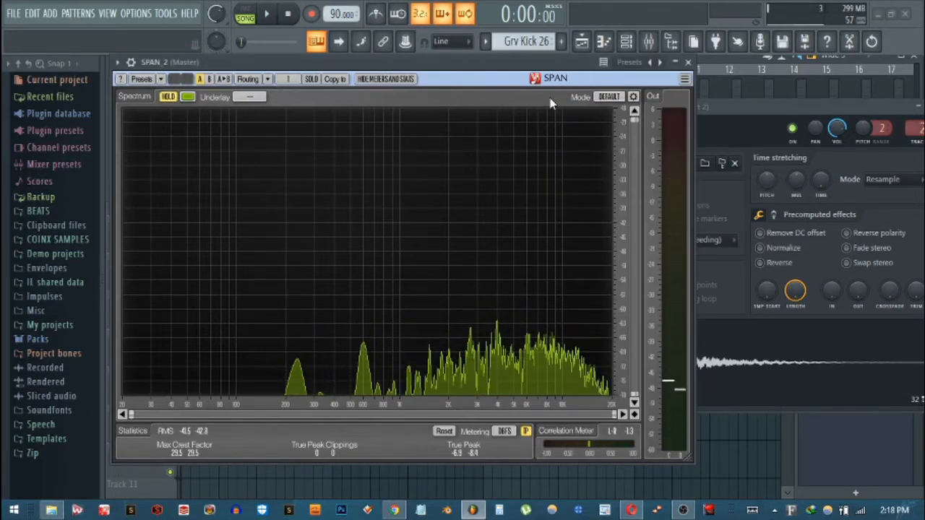
{"action": "left_click_drag", "start_coordinate": [490, 69], "coordinate": [391, 77]}
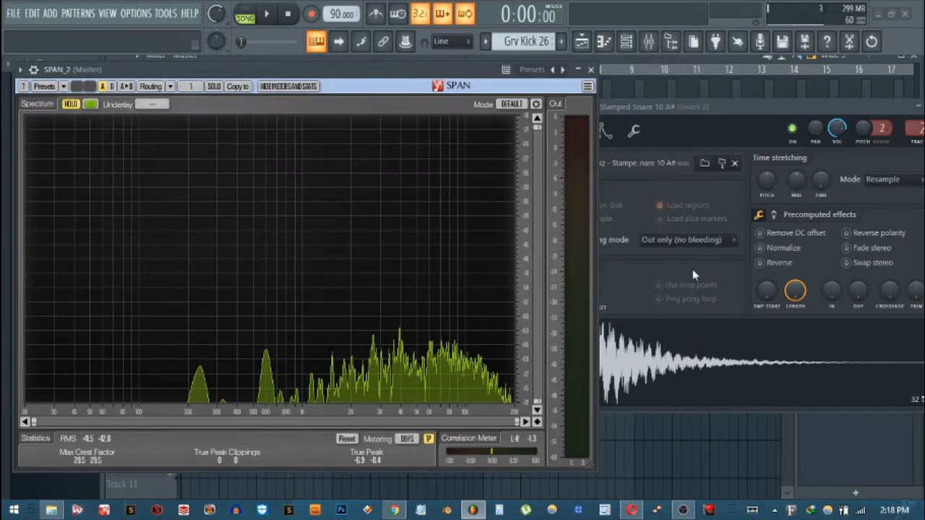
Release the spectrum hold, replay the snare sample several times, and freeze its frequency spectrum in SPAN for inspection.
{"action": "left_click", "coordinate": [680, 364]}
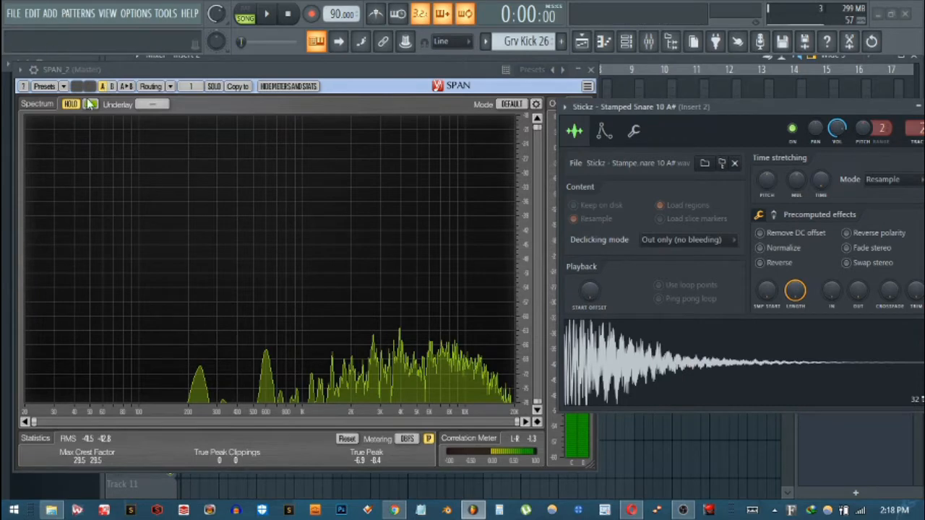
{"action": "left_click", "coordinate": [187, 142]}
{"action": "left_click", "coordinate": [659, 350]}
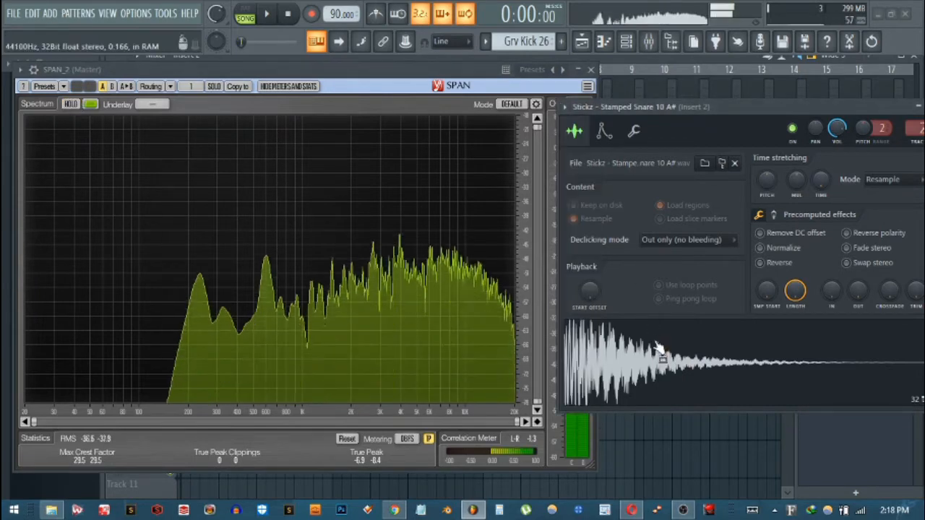
{"action": "left_click", "coordinate": [655, 351]}
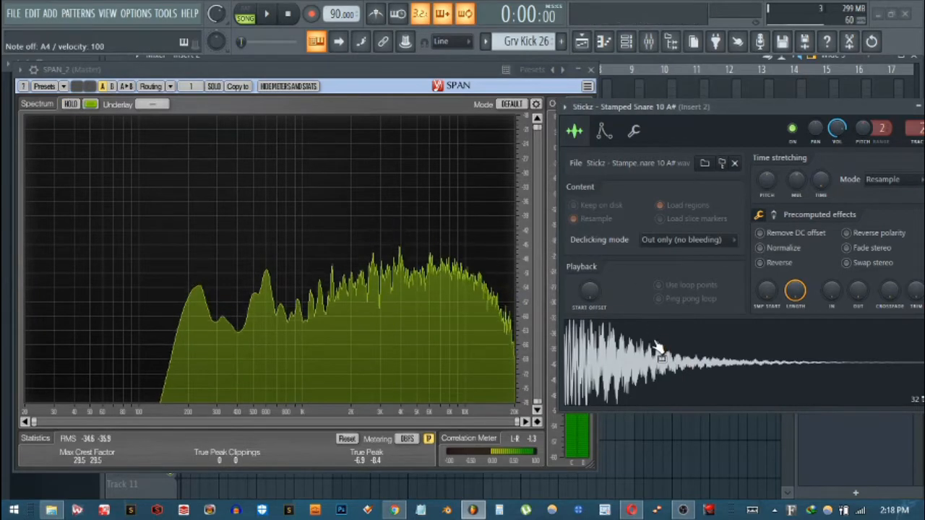
{"action": "left_click", "coordinate": [654, 350]}
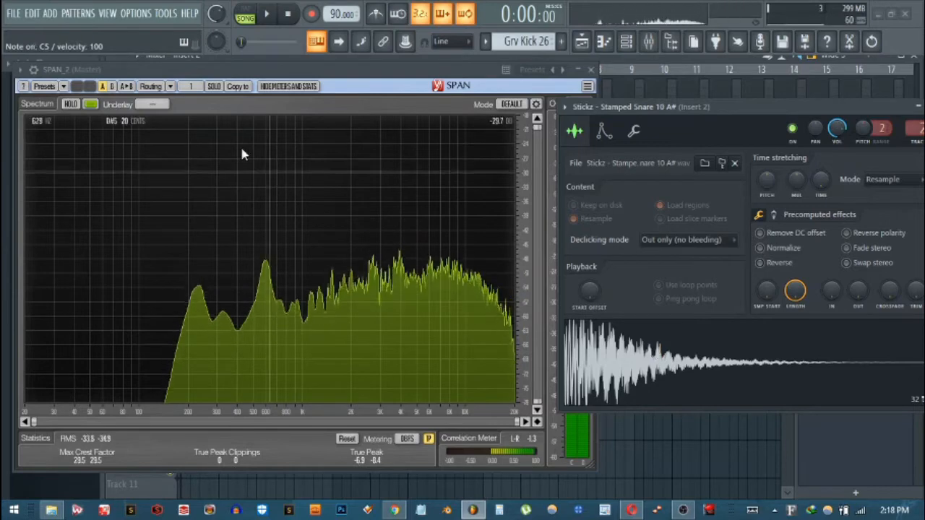
{"action": "left_click", "coordinate": [71, 105]}
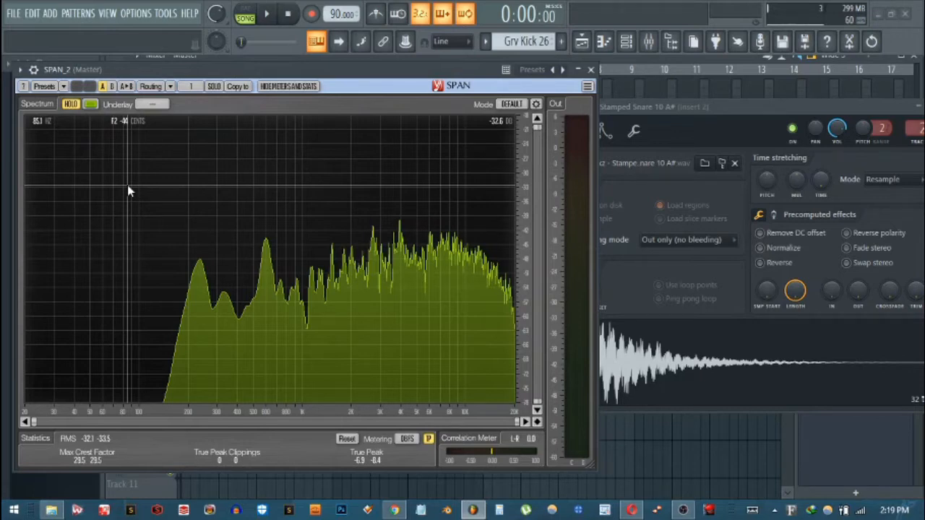
{"action": "left_click", "coordinate": [698, 370]}
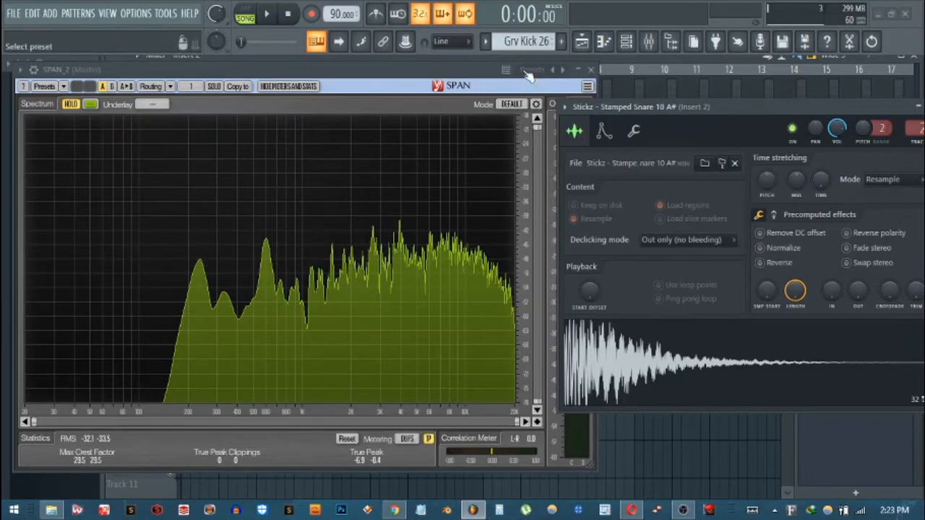
{"action": "left_click", "coordinate": [457, 71]}
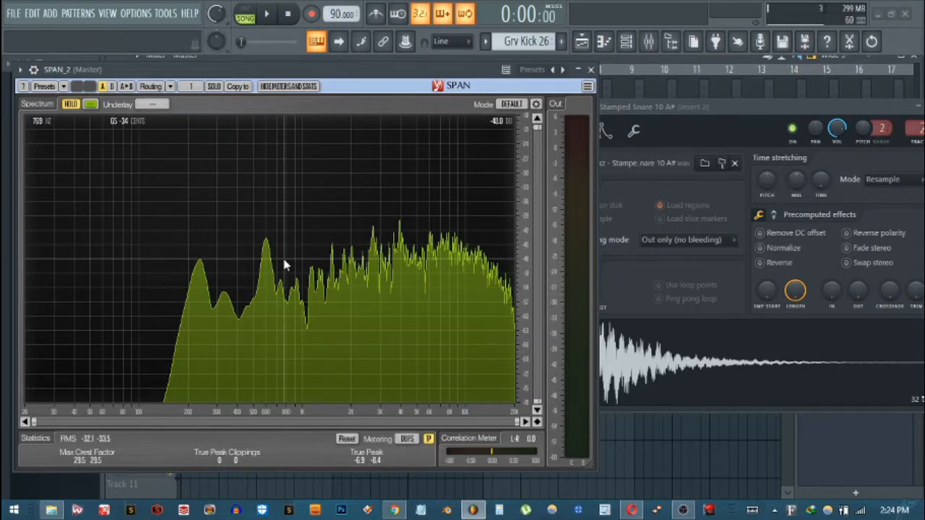
Close the SPAN analyzer and the snare's sampler window.
{"action": "left_click", "coordinate": [591, 70]}
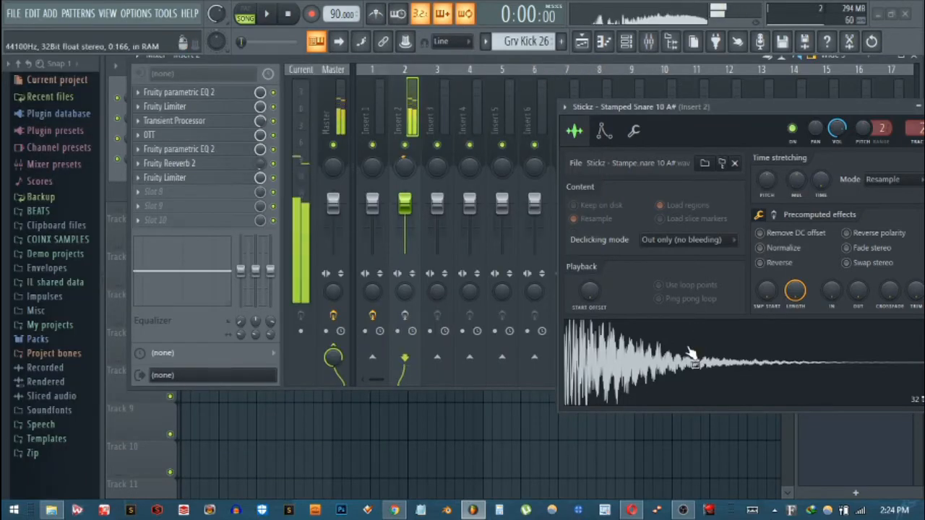
{"action": "left_click_drag", "start_coordinate": [872, 106], "coordinate": [753, 131]}
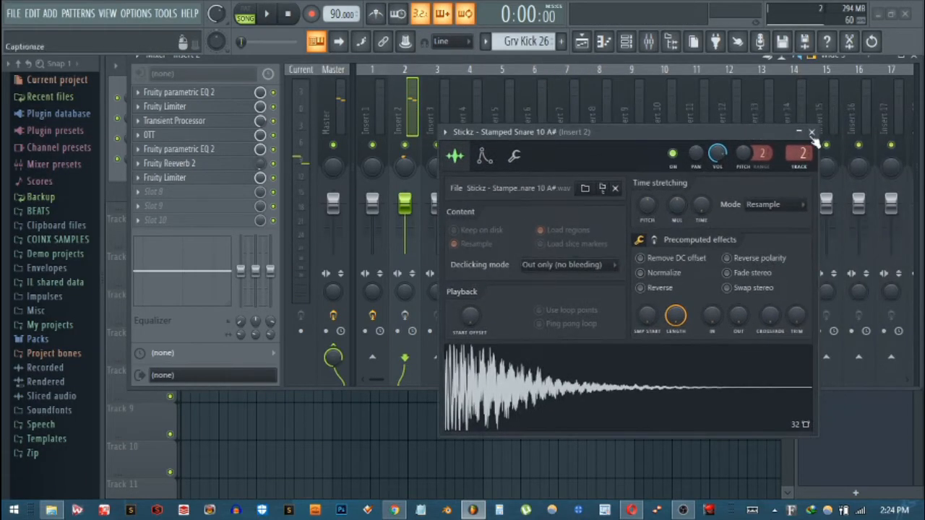
{"action": "left_click", "coordinate": [812, 133]}
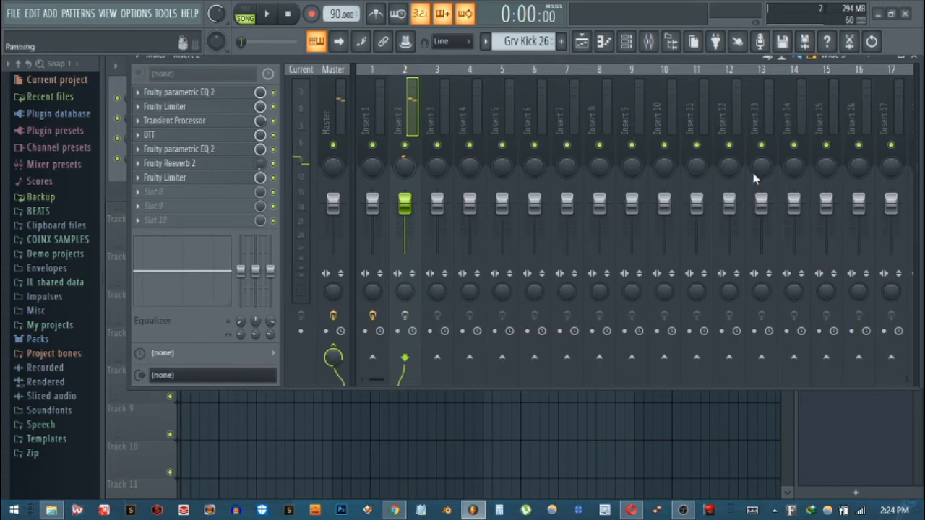
Bypass the lower Fruity Limiter, Fruity Reeverb 2, OTT and Transient Processor effects on Insert 2.
{"action": "right_click", "coordinate": [400, 162]}
{"action": "left_click", "coordinate": [413, 169]}
{"action": "left_click", "coordinate": [273, 177]}
{"action": "left_click", "coordinate": [273, 164]}
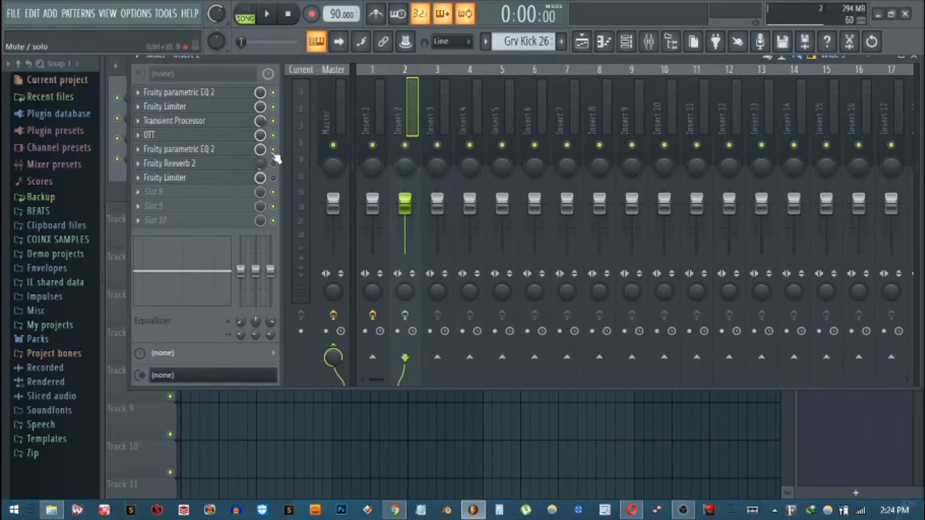
{"action": "left_click", "coordinate": [273, 136]}
{"action": "left_click", "coordinate": [273, 121]}
Open the first Fruity Parametric EQ 2 on Insert 2, and enlarge and reposition its window.
{"action": "left_click", "coordinate": [241, 93]}
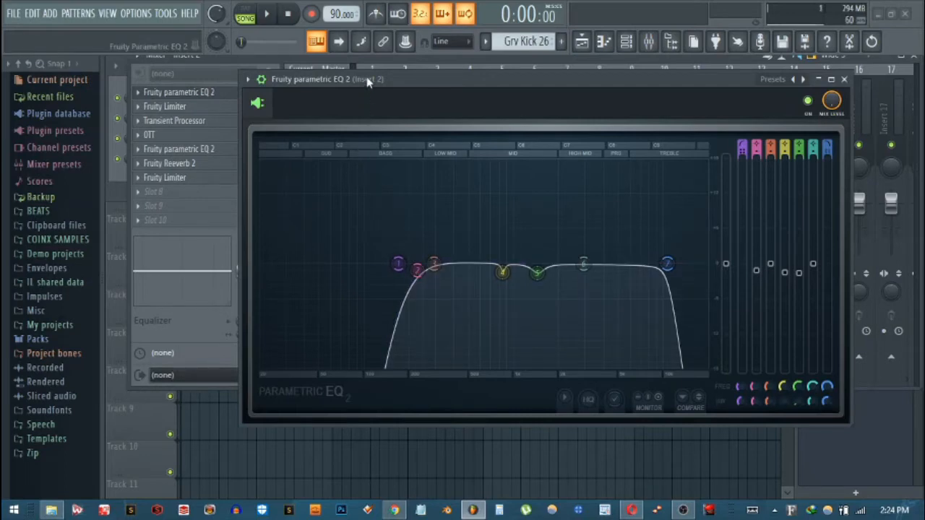
{"action": "left_click_drag", "start_coordinate": [367, 80], "coordinate": [346, 68]}
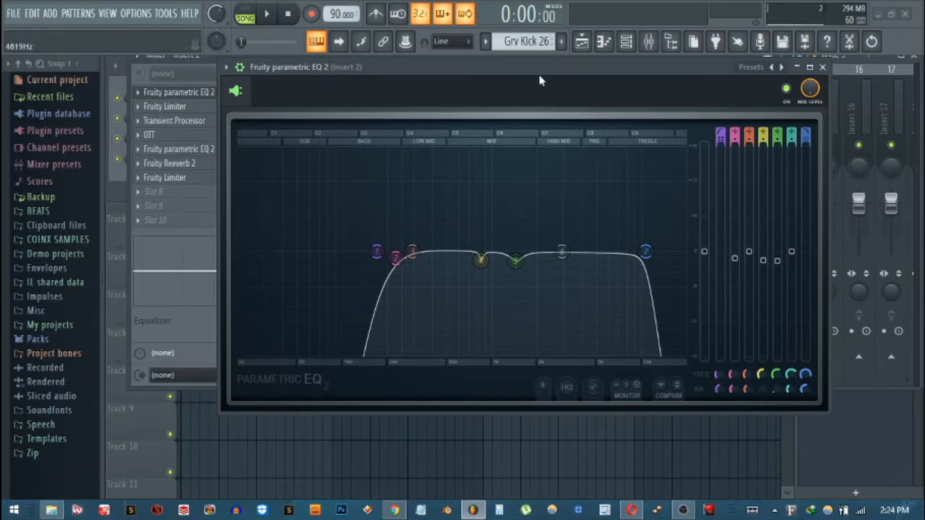
{"action": "left_click_drag", "start_coordinate": [537, 70], "coordinate": [420, 35]}
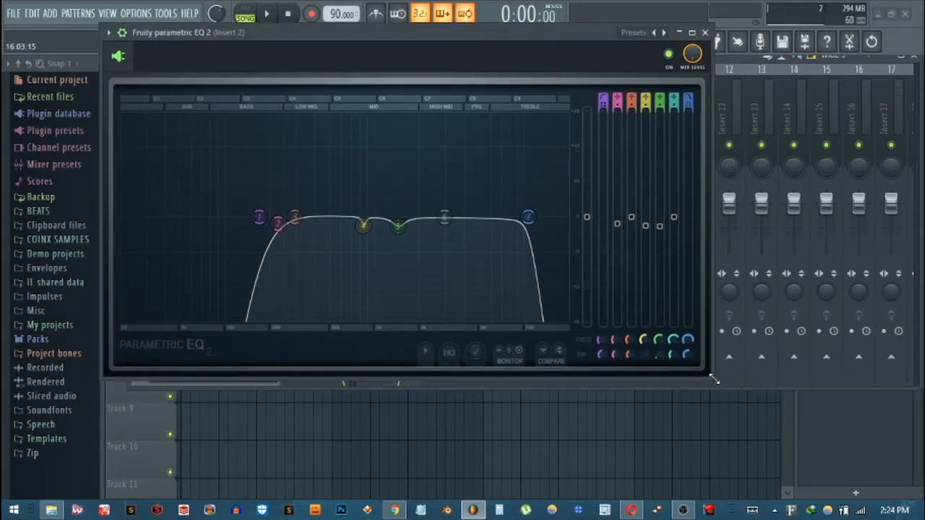
{"action": "left_click_drag", "start_coordinate": [714, 379], "coordinate": [789, 449]}
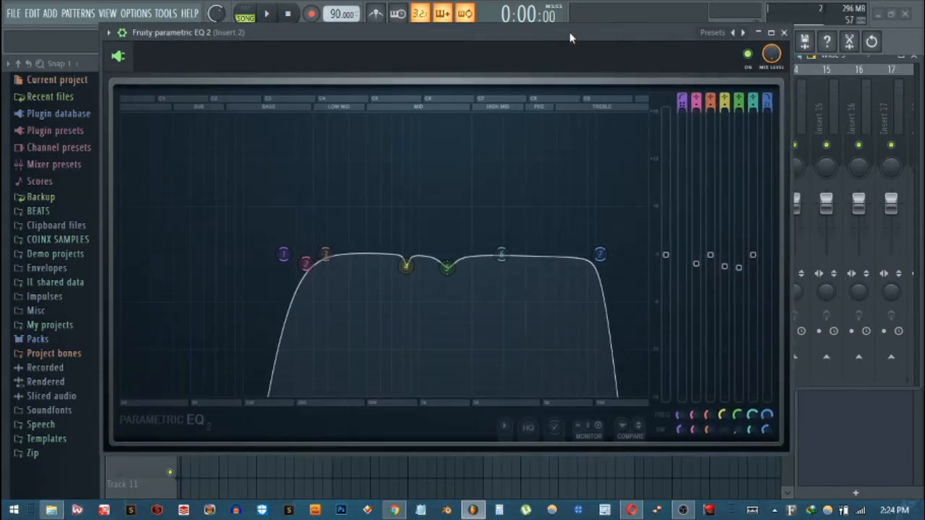
{"action": "left_click_drag", "start_coordinate": [570, 37], "coordinate": [508, 38]}
{"action": "left_click", "coordinate": [47, 31]}
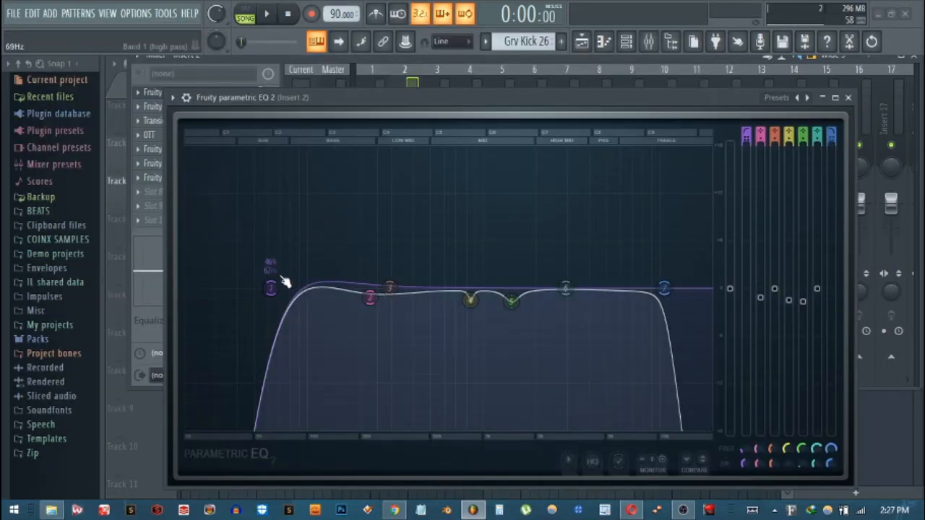
Raise the band 1 high-pass frequency of the snare's EQ to 153 Hz, fine-tuning it during song playback.
{"action": "left_click_drag", "start_coordinate": [270, 288], "coordinate": [300, 288]}
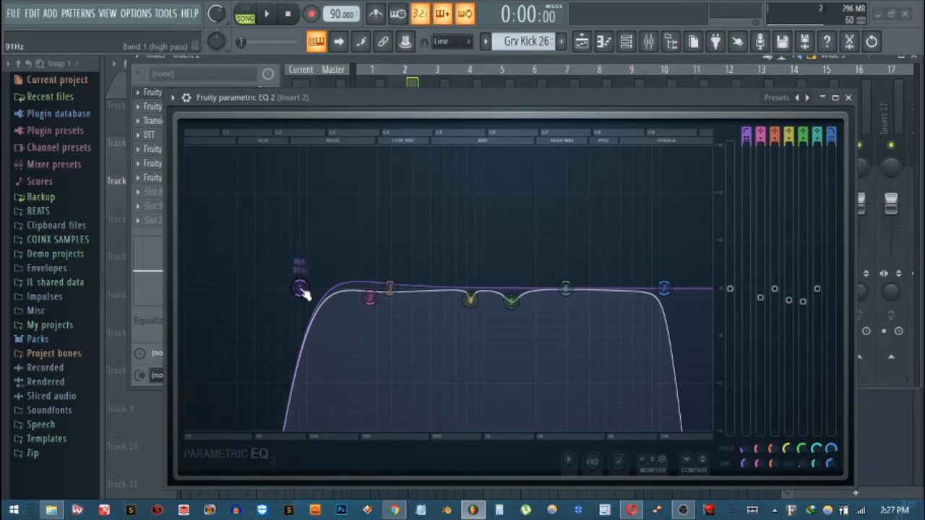
{"action": "left_click_drag", "start_coordinate": [301, 290], "coordinate": [333, 288]}
{"action": "left_click", "coordinate": [266, 14]}
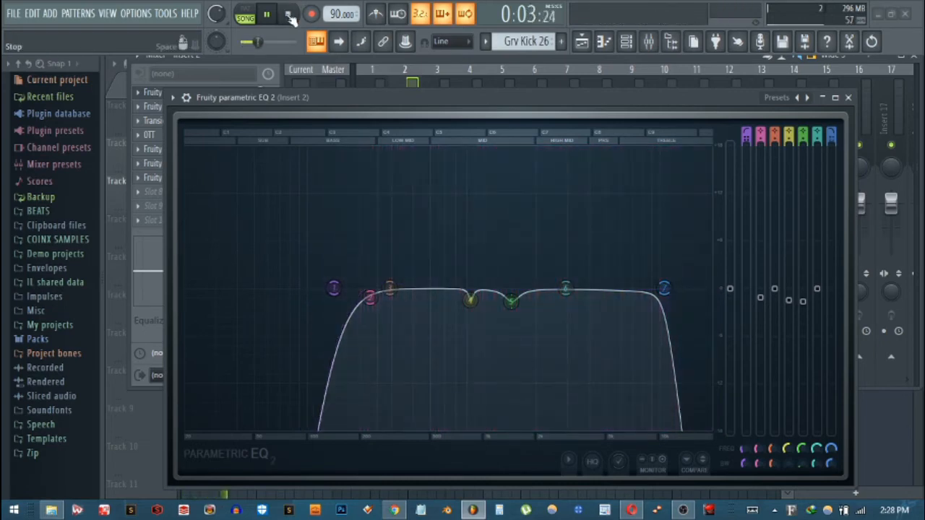
{"action": "left_click_drag", "start_coordinate": [335, 291], "coordinate": [340, 288]}
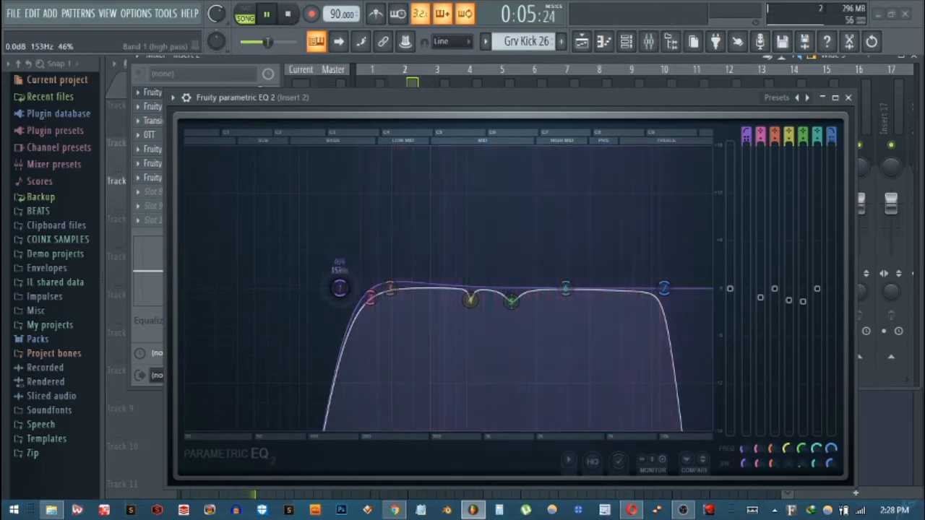
Boost peaking band 4 of the snare's EQ to a maximum-gain peak near 650 Hz, restarting song playback to hear it.
{"action": "left_click", "coordinate": [287, 16]}
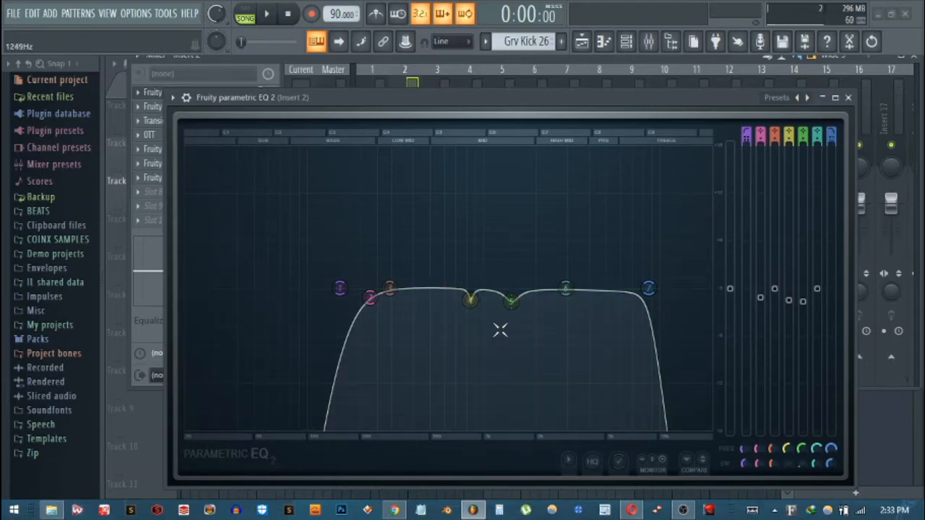
{"action": "mouse_move", "coordinate": [469, 299]}
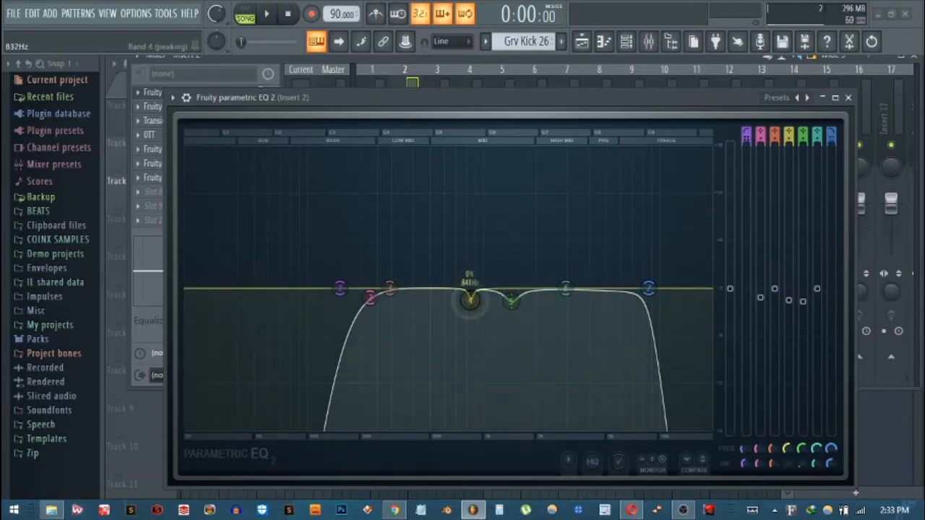
{"action": "left_click_drag", "start_coordinate": [469, 299], "coordinate": [450, 181]}
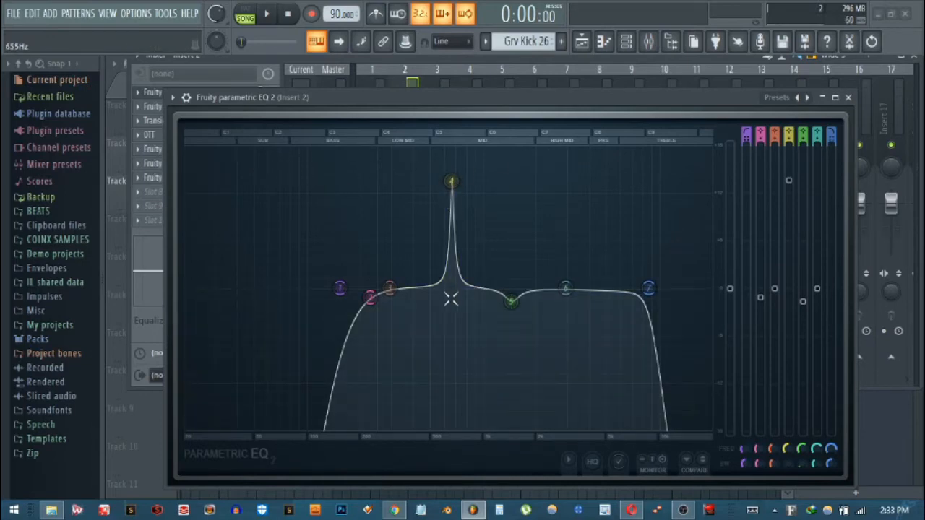
{"action": "left_click", "coordinate": [267, 15]}
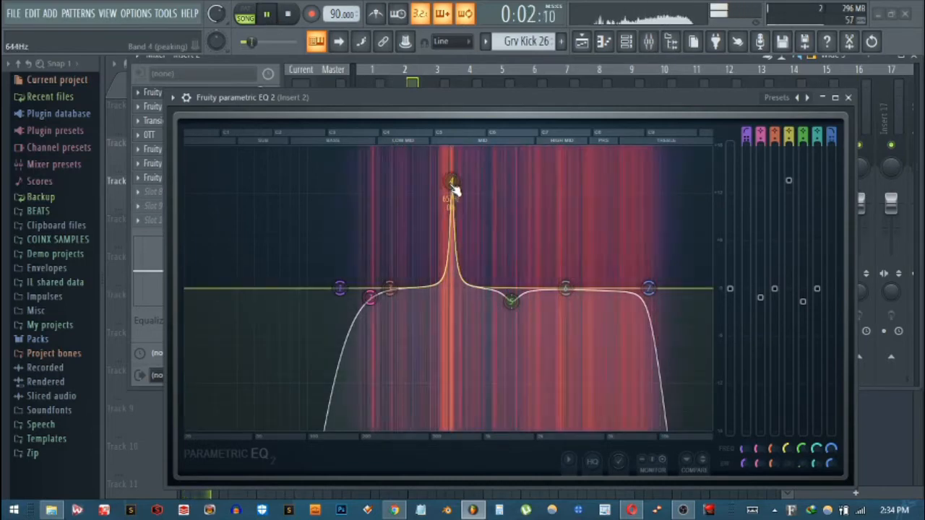
{"action": "left_click_drag", "start_coordinate": [452, 184], "coordinate": [451, 150]}
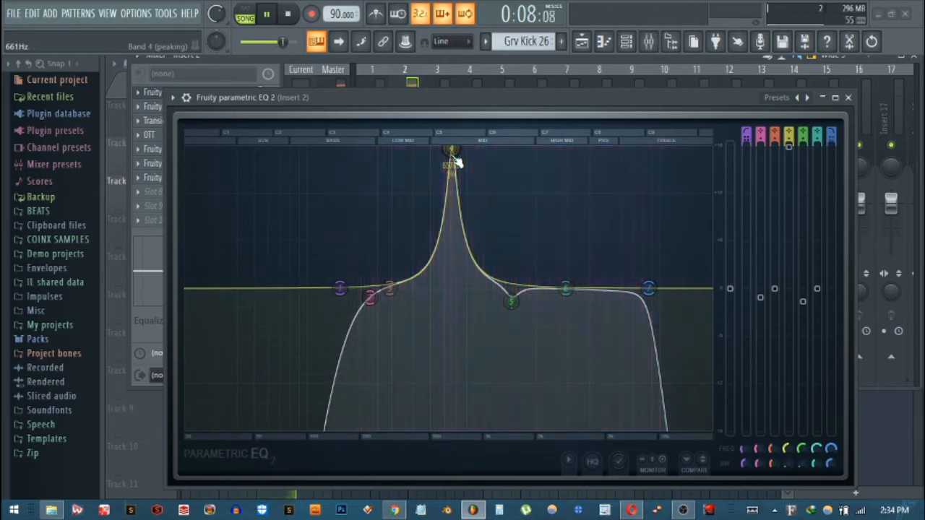
Sweep the band 4 peak at 0% bandwidth through the low mids to 629 Hz, and lower its gain to a slight cut.
{"action": "scroll", "coordinate": [457, 163], "scroll_direction": "down", "scroll_amount": 3}
{"action": "left_click_drag", "start_coordinate": [454, 152], "coordinate": [446, 148]}
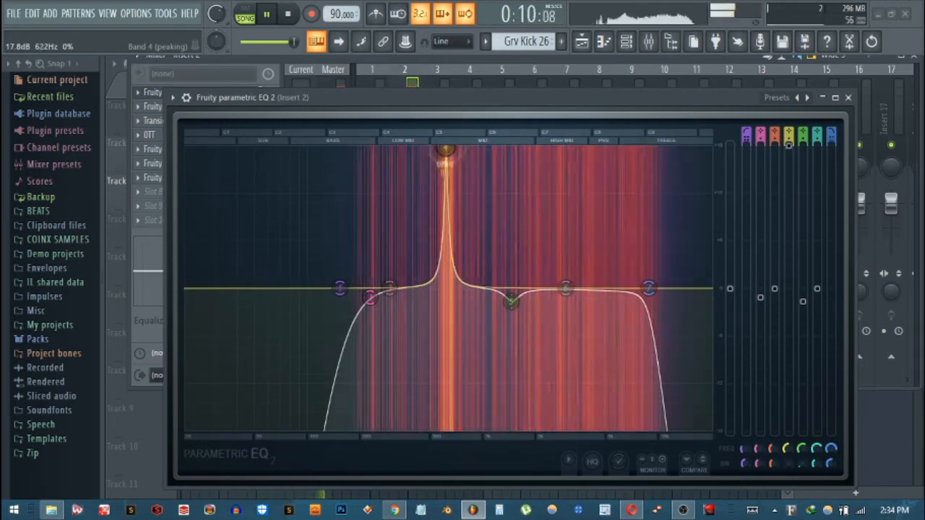
{"action": "left_click_drag", "start_coordinate": [380, 151], "coordinate": [365, 149]}
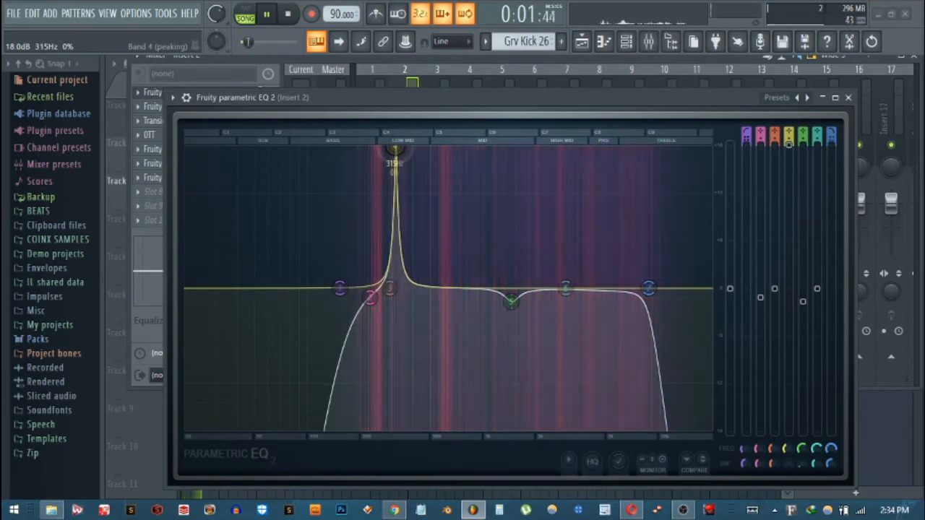
{"action": "mouse_move", "coordinate": [457, 150]}
{"action": "left_mouse_down"}
{"action": "mouse_move", "coordinate": [545, 150]}
{"action": "mouse_move", "coordinate": [450, 152]}
{"action": "left_mouse_up"}
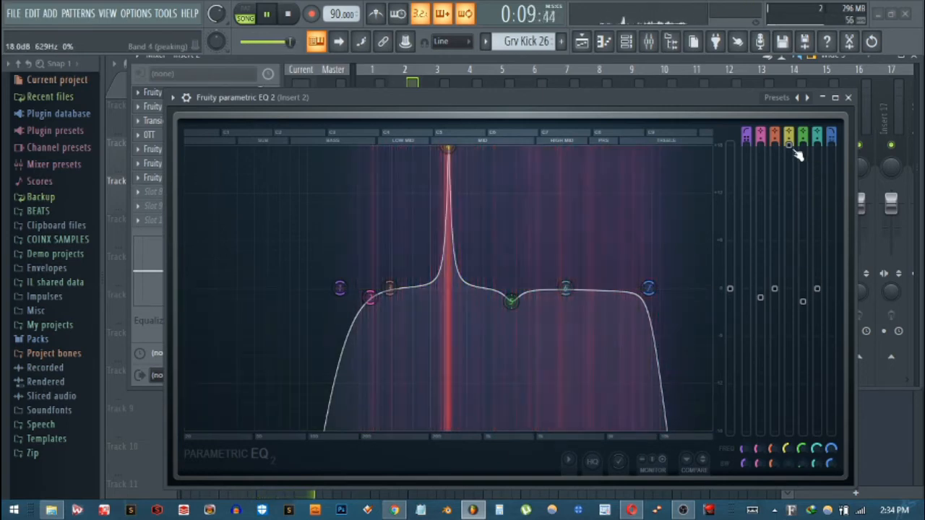
{"action": "left_click_drag", "start_coordinate": [790, 149], "coordinate": [789, 300]}
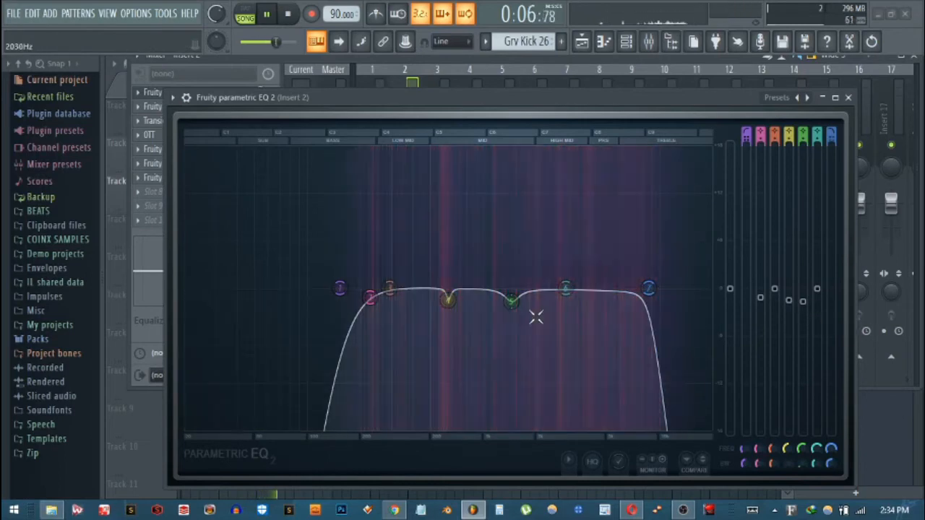
Soften the cut of band 5 and fine-tune the gain of band 4 in the snare's EQ, with playback stopped.
{"action": "mouse_move", "coordinate": [511, 301]}
{"action": "left_mouse_down"}
{"action": "mouse_move", "coordinate": [508, 147]}
{"action": "mouse_move", "coordinate": [446, 151]}
{"action": "mouse_move", "coordinate": [516, 150]}
{"action": "mouse_move", "coordinate": [514, 297]}
{"action": "left_mouse_up"}
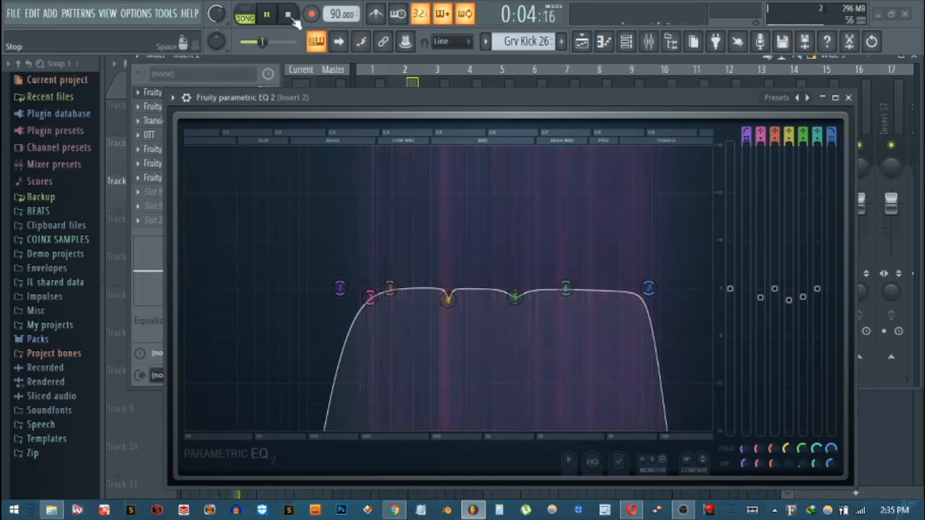
{"action": "left_click", "coordinate": [290, 15]}
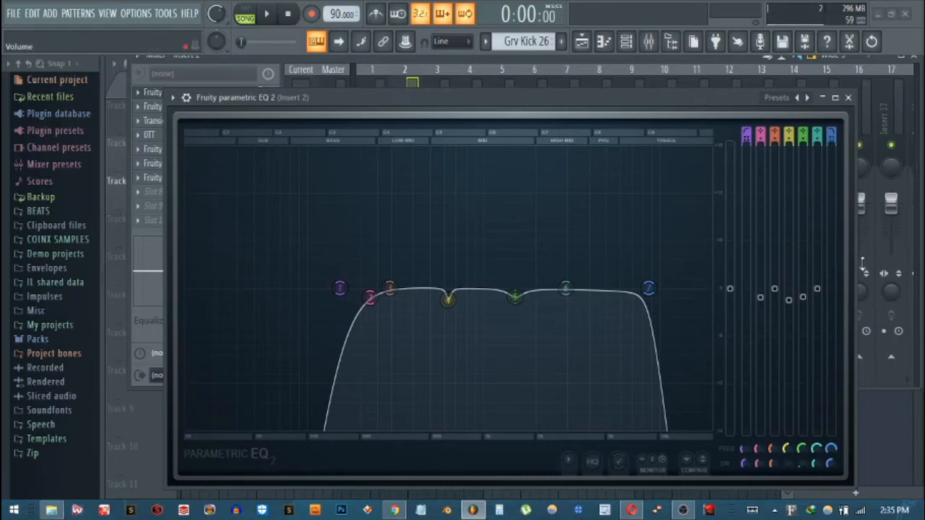
{"action": "mouse_move", "coordinate": [789, 301]}
{"action": "left_mouse_down"}
{"action": "mouse_move", "coordinate": [789, 431]}
{"action": "mouse_move", "coordinate": [788, 299]}
{"action": "left_mouse_up"}
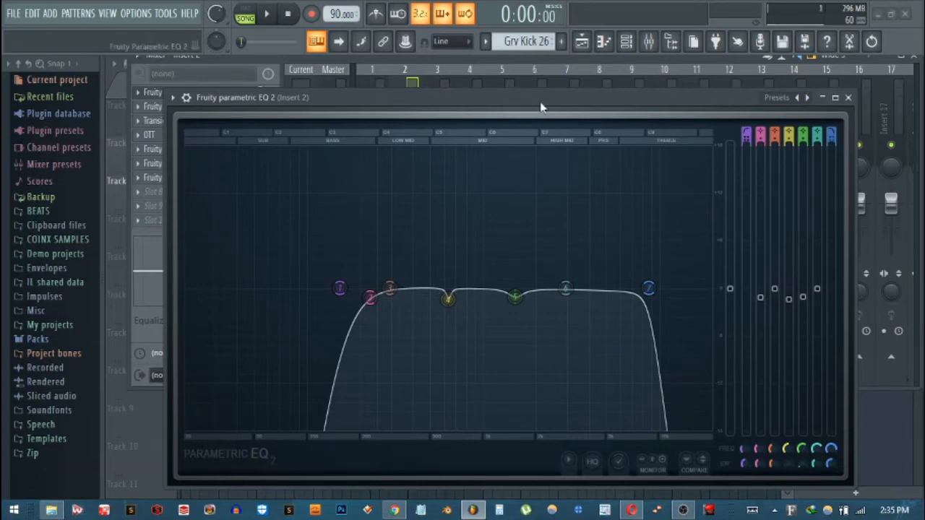
Compare the snare with its EQ switched off and on from the plugin's wrapper options during song playback.
{"action": "left_click", "coordinate": [185, 97]}
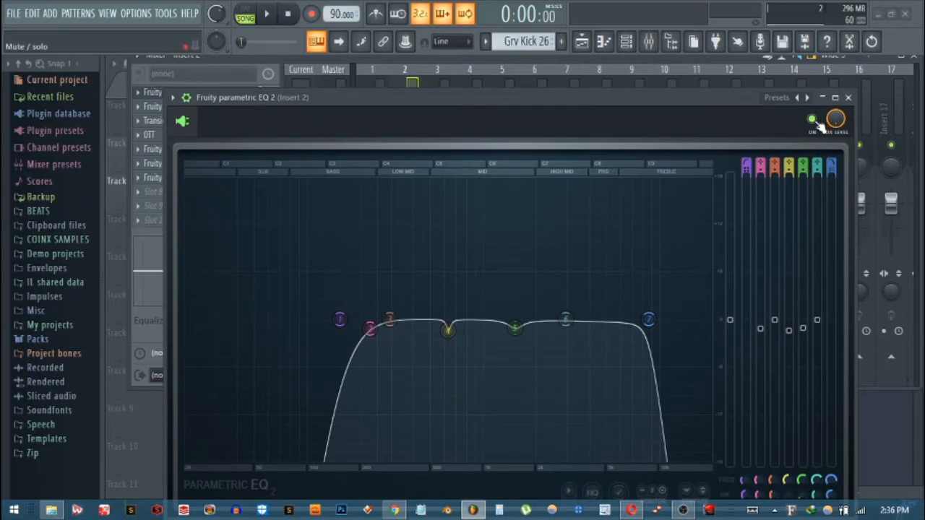
{"action": "key", "text": "space"}
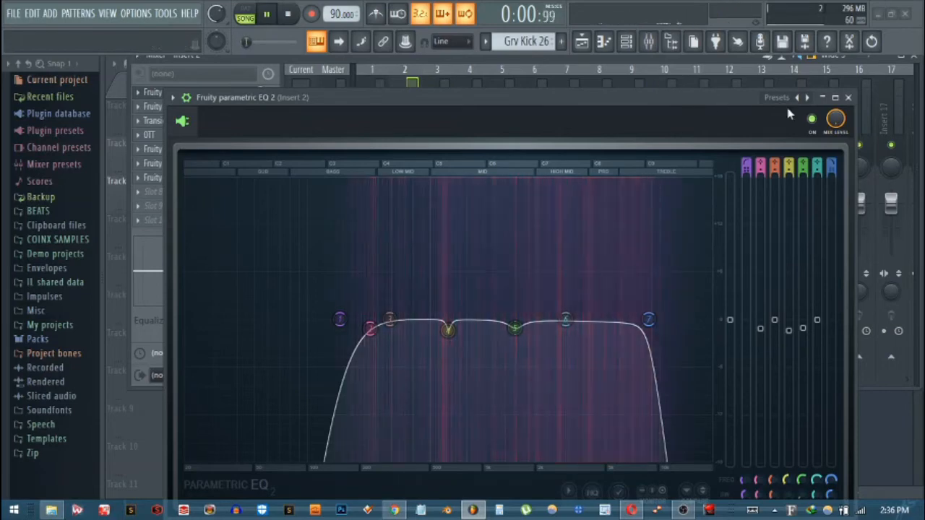
{"action": "left_click", "coordinate": [811, 118]}
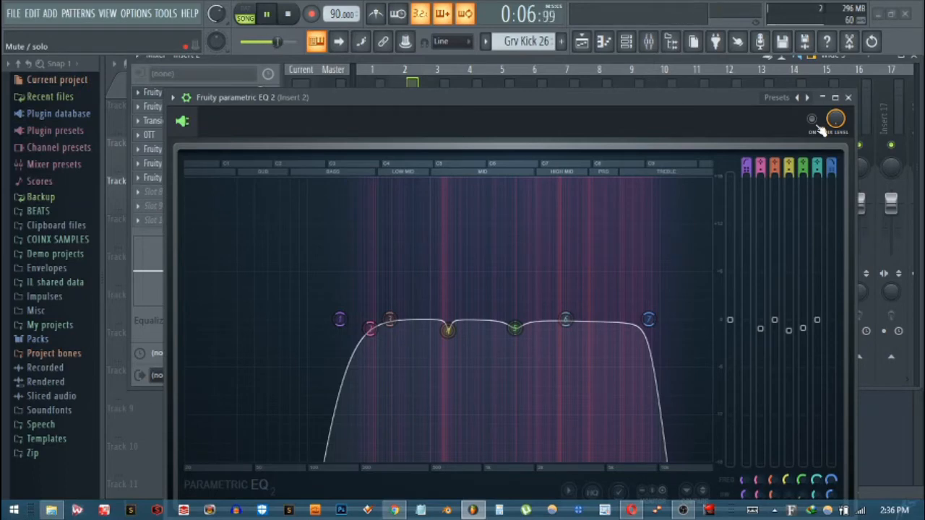
{"action": "left_click", "coordinate": [812, 120]}
{"action": "left_click_drag", "start_coordinate": [645, 339], "coordinate": [638, 339]}
{"action": "left_click", "coordinate": [302, 15]}
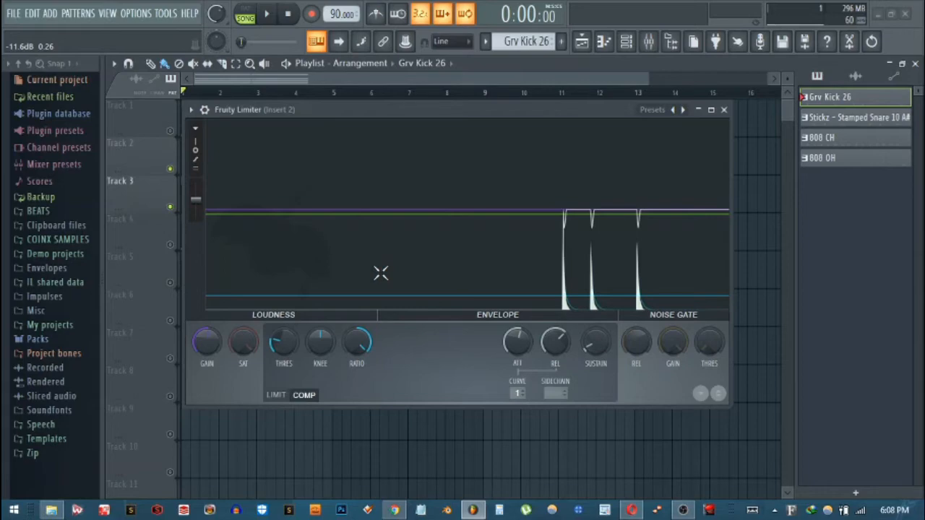
Reopen the upper Fruity Limiter of Insert 2 from the mixer, and close the mixer behind it.
{"action": "left_click", "coordinate": [724, 110]}
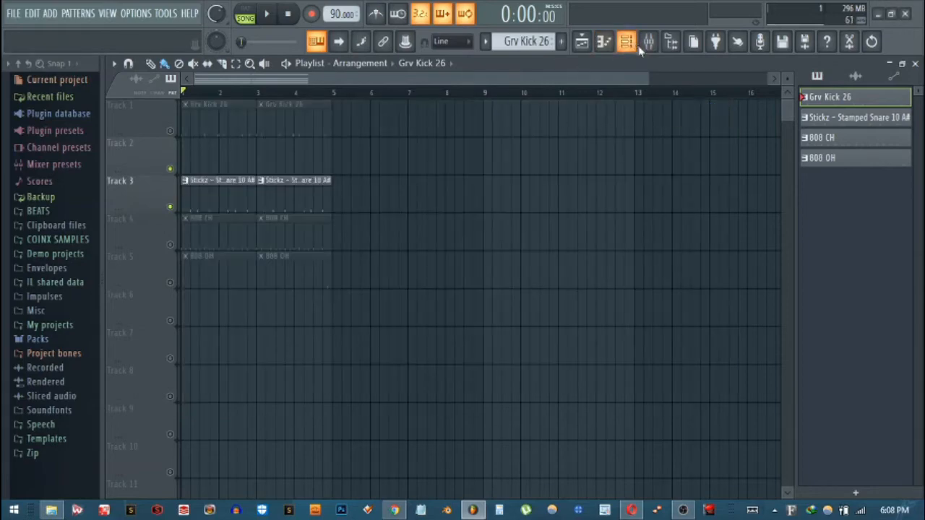
{"action": "left_click", "coordinate": [648, 41]}
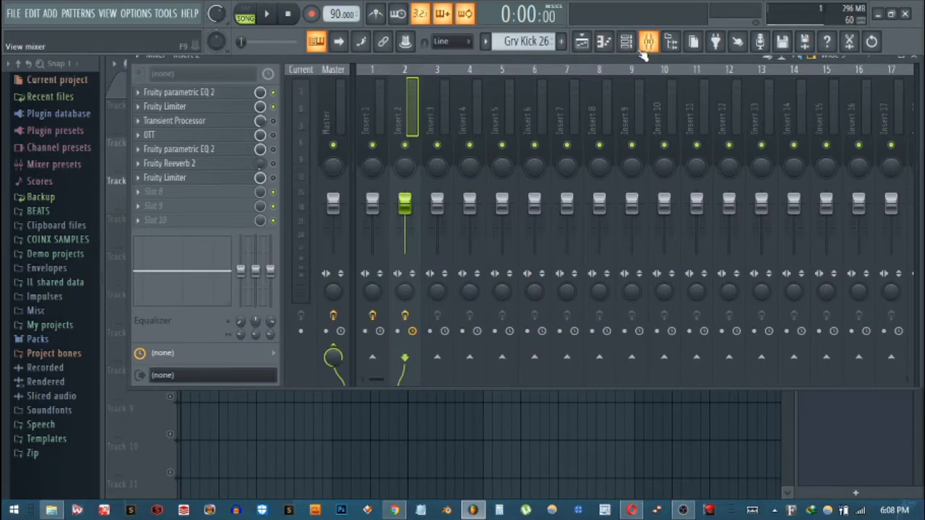
{"action": "left_click", "coordinate": [203, 106]}
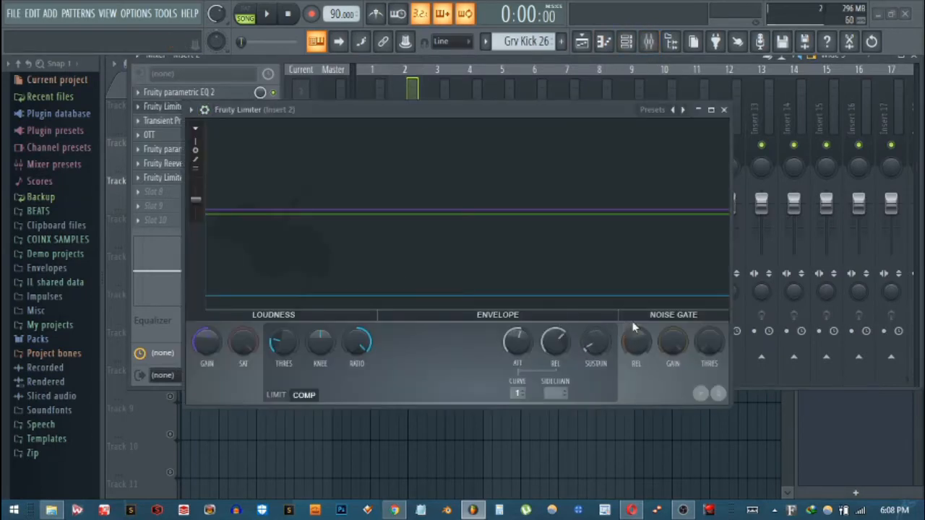
{"action": "left_click", "coordinate": [723, 110]}
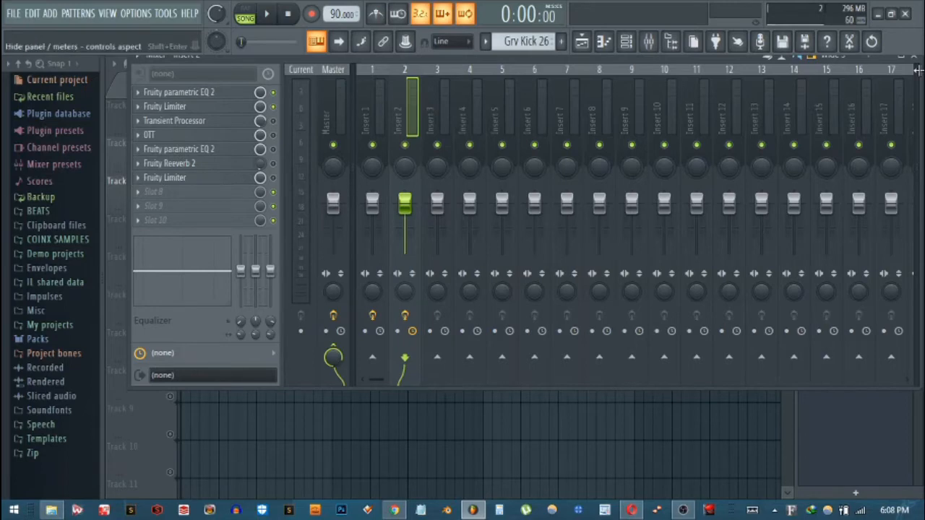
{"action": "left_click", "coordinate": [169, 112]}
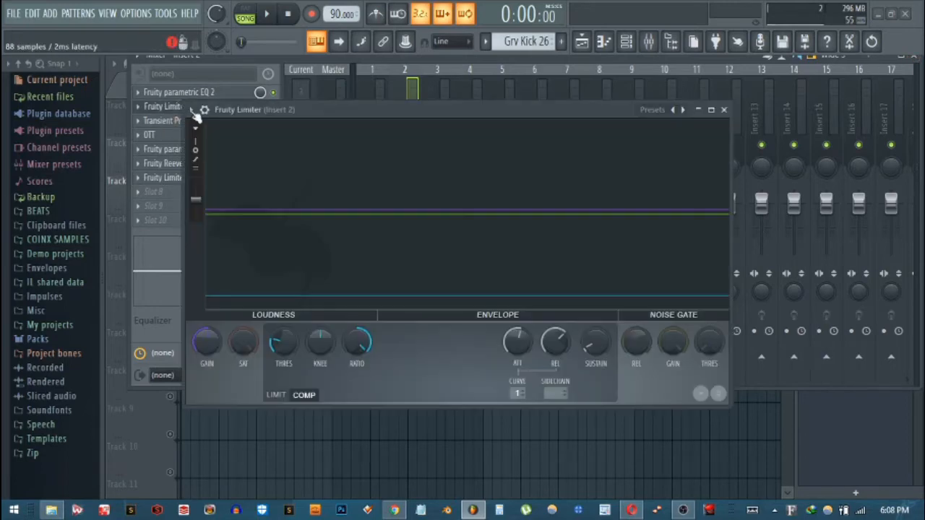
{"action": "left_click", "coordinate": [914, 56]}
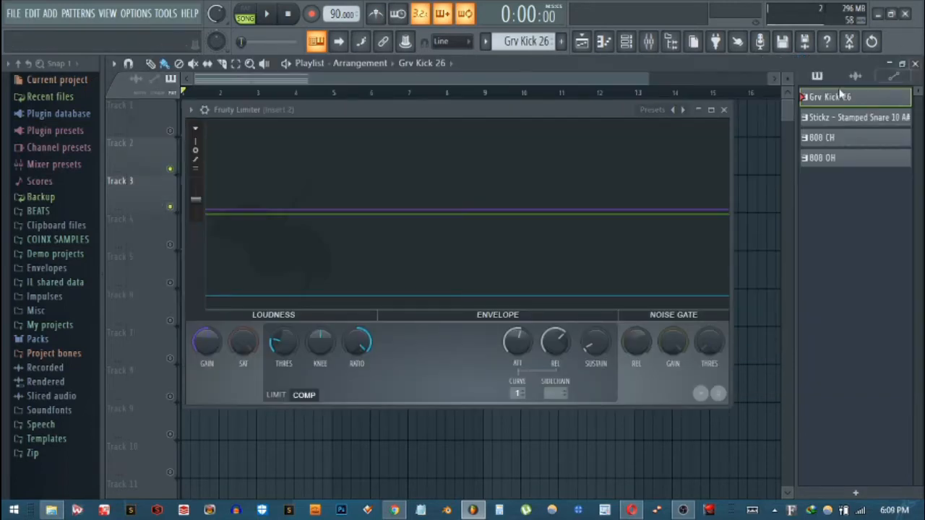
Try very short compressor attack times in the Fruity Limiter during song playback, and set the attack to 58.82 ms.
{"action": "left_click", "coordinate": [268, 15]}
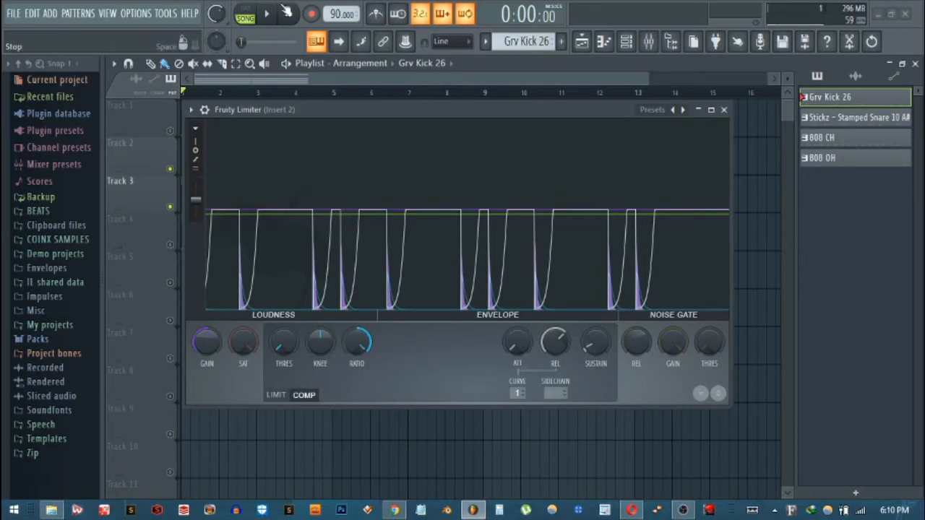
{"action": "key", "text": "space"}
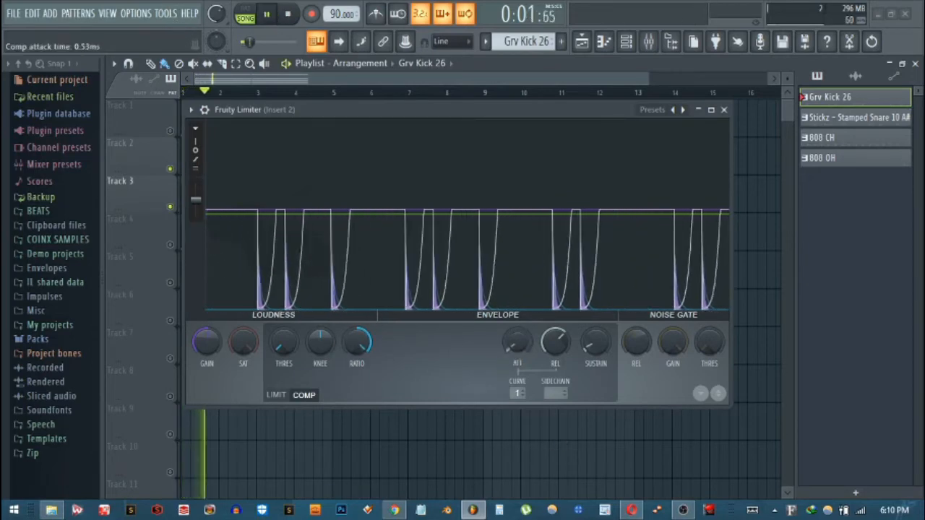
{"action": "left_click_drag", "start_coordinate": [509, 359], "coordinate": [507, 362]}
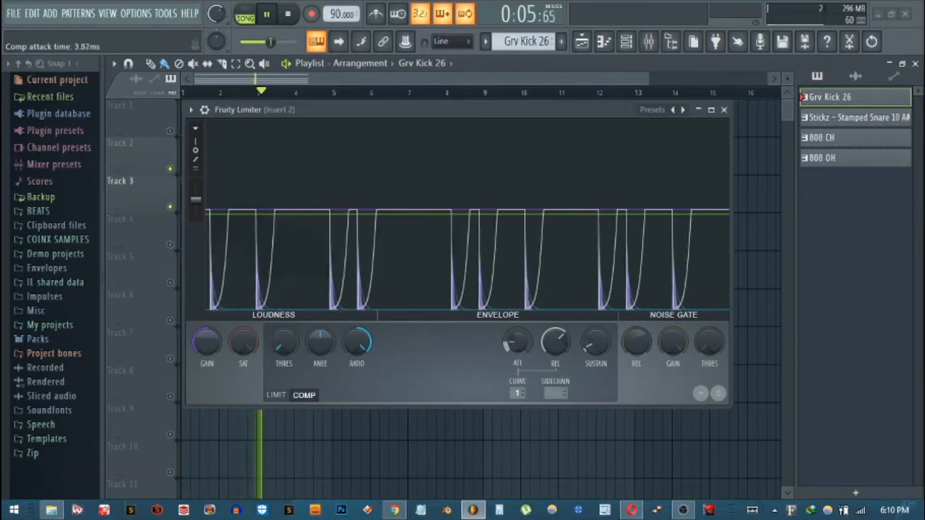
{"action": "mouse_move", "coordinate": [516, 342]}
{"action": "left_mouse_down"}
{"action": "mouse_move", "coordinate": [516, 331]}
{"action": "mouse_move", "coordinate": [516, 343]}
{"action": "left_mouse_up"}
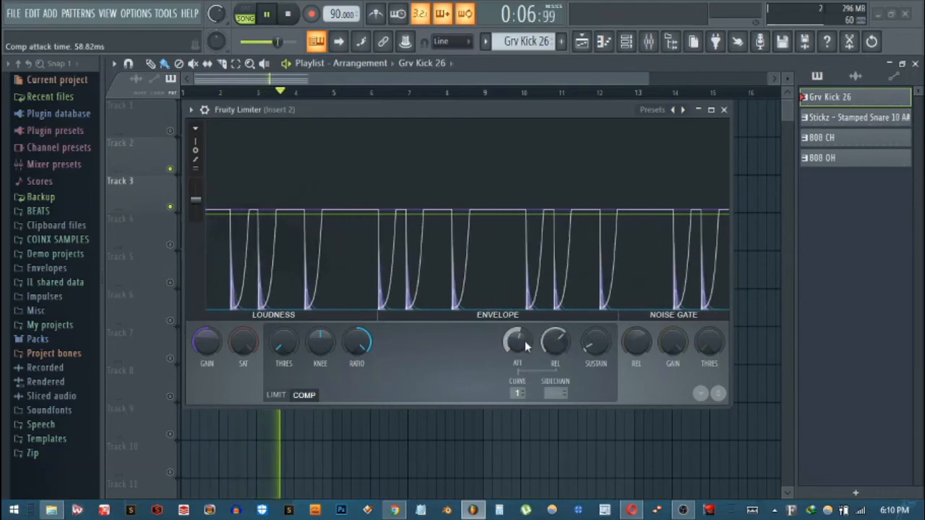
Set the compressor threshold to -21.8 dB, freezing the limiter's graph briefly to examine the gain reduction before stopping playback.
{"action": "mouse_move", "coordinate": [282, 352]}
{"action": "left_mouse_down"}
{"action": "mouse_move", "coordinate": [283, 321]}
{"action": "mouse_move", "coordinate": [283, 361]}
{"action": "left_mouse_up"}
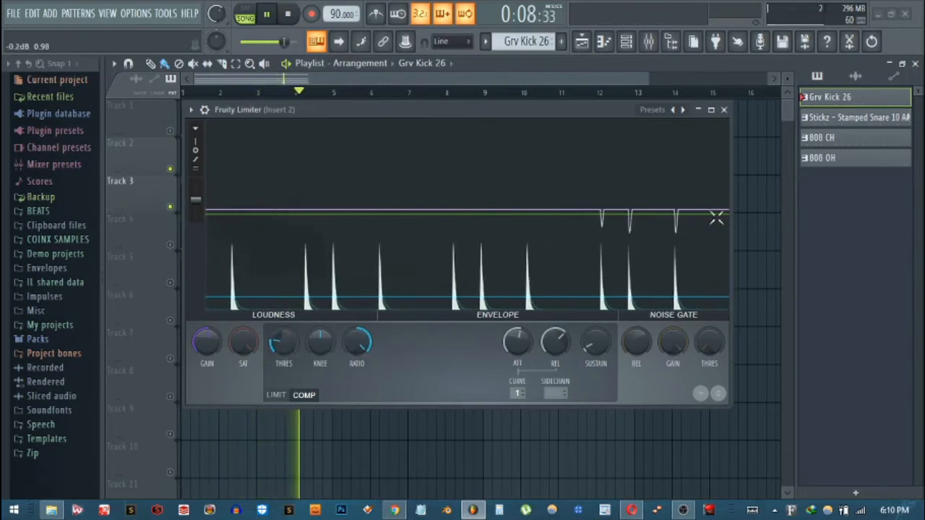
{"action": "left_click", "coordinate": [574, 229]}
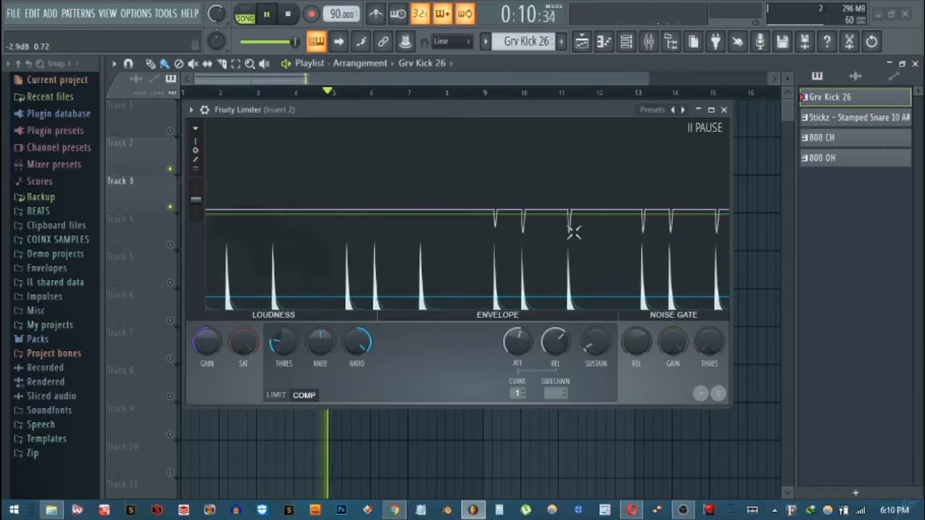
{"action": "left_click", "coordinate": [568, 232]}
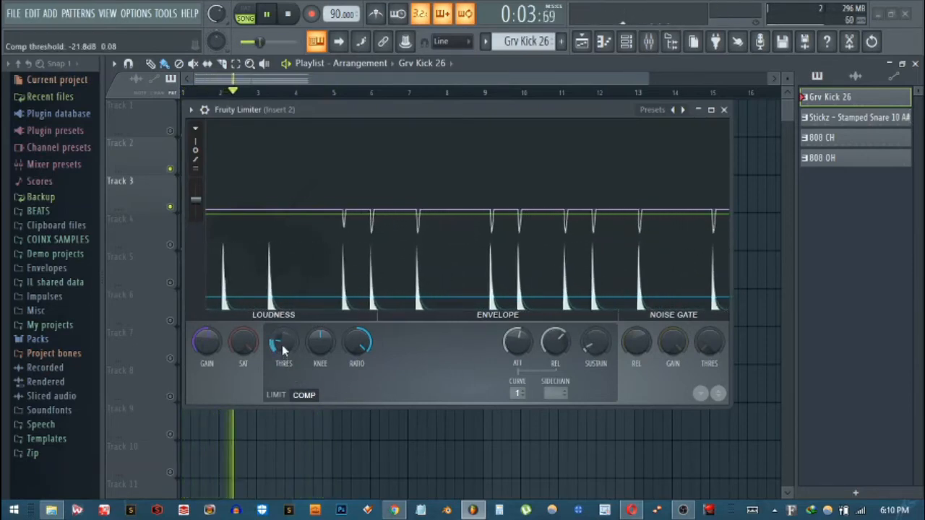
{"action": "left_click", "coordinate": [289, 15]}
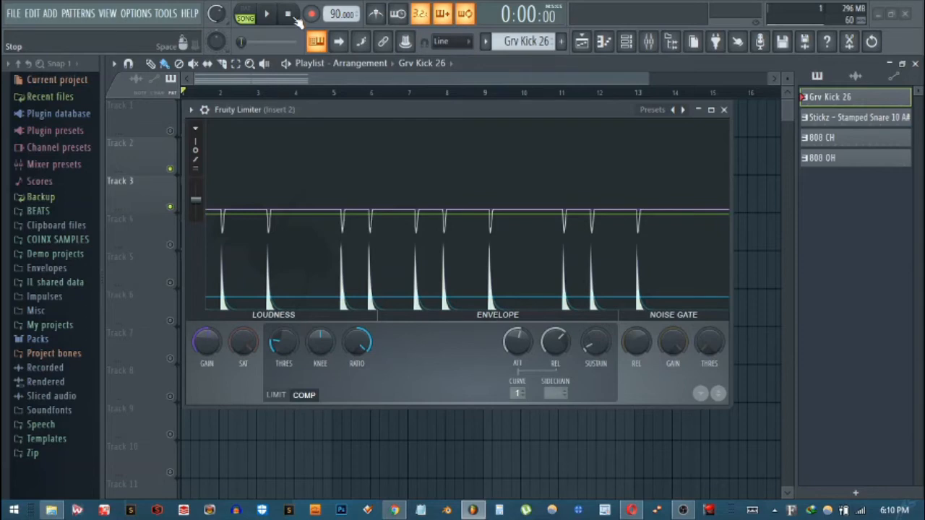
Close the Fruity Limiter, show the mixer, and examine the Transient Processor of Insert 2 before closing it.
{"action": "left_click", "coordinate": [724, 110]}
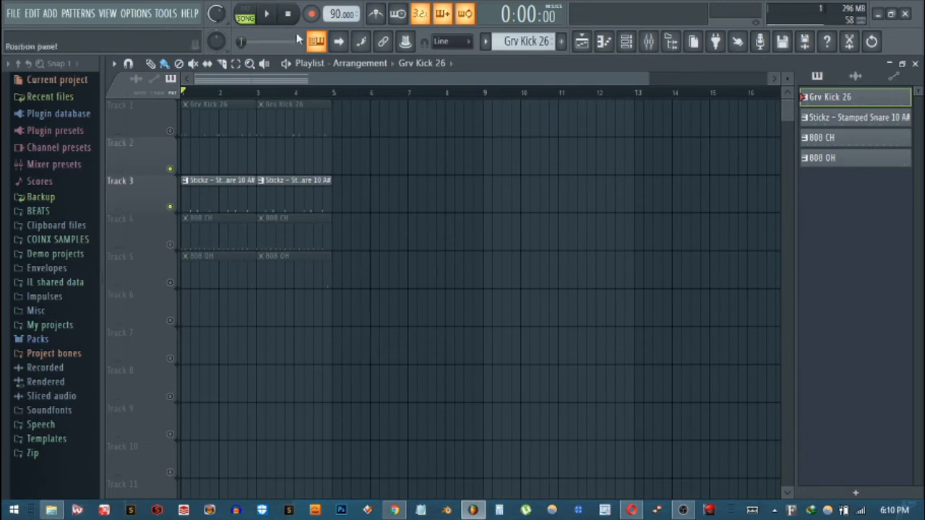
{"action": "key", "text": "F9"}
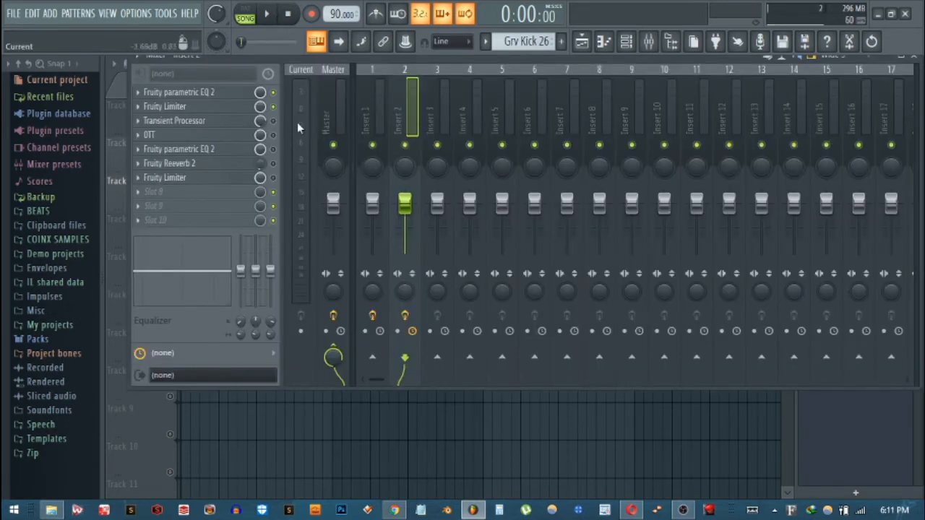
{"action": "left_click", "coordinate": [207, 126]}
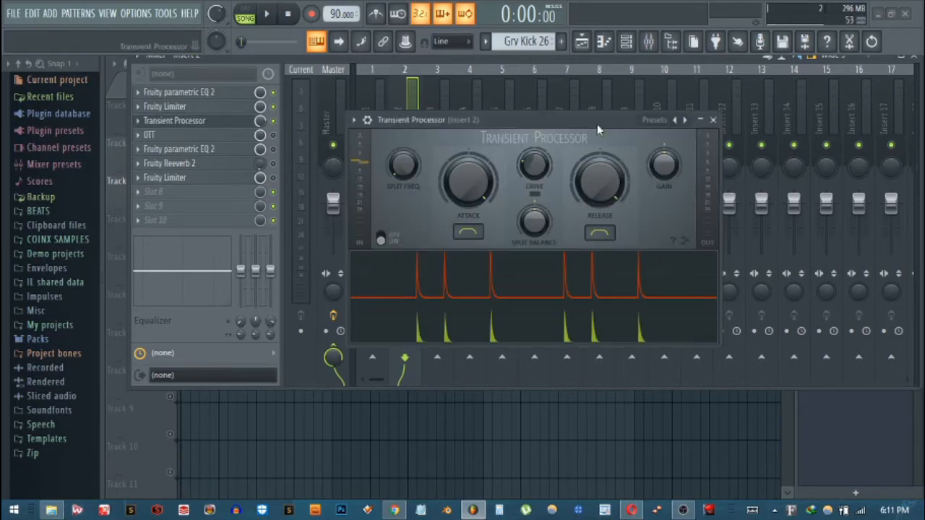
{"action": "left_click_drag", "start_coordinate": [597, 123], "coordinate": [504, 185]}
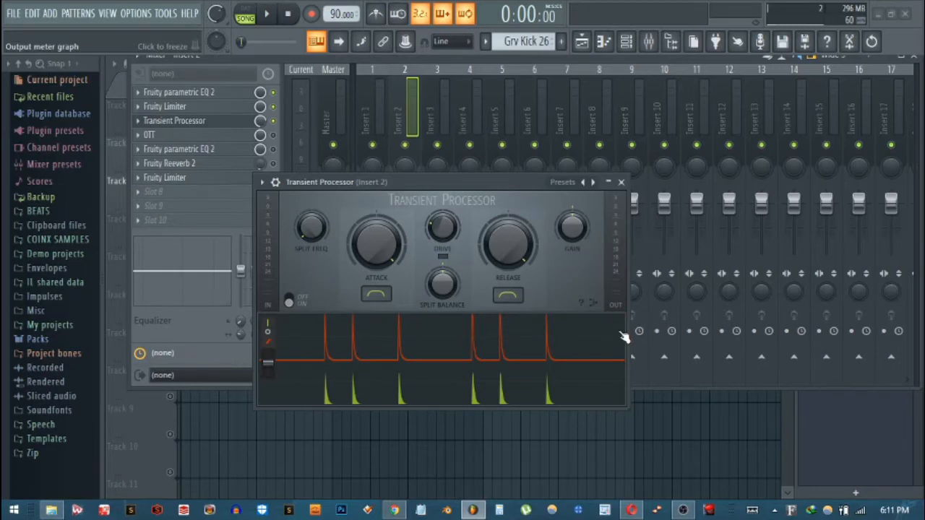
{"action": "left_click", "coordinate": [621, 182]}
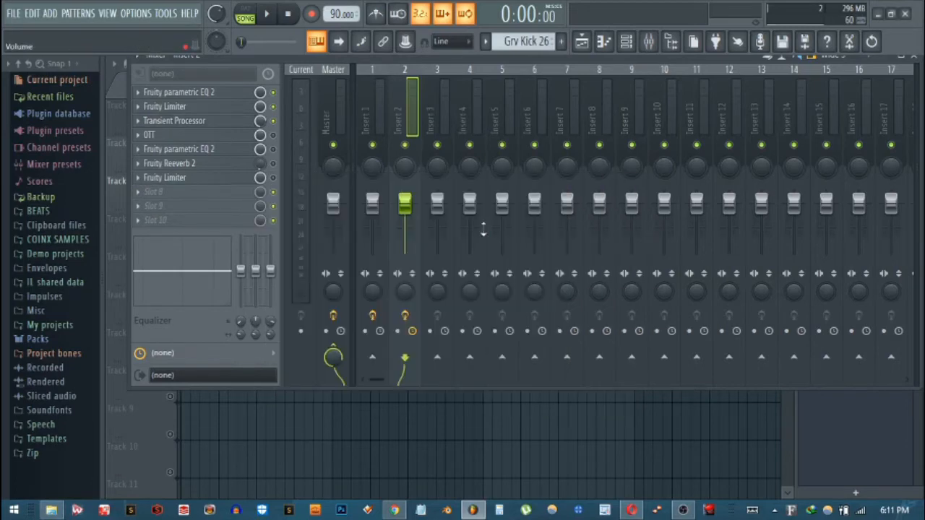
Load the Max transients preset in the Transient Processor of Insert 2, and audition the snare with song playback.
{"action": "left_click", "coordinate": [213, 122]}
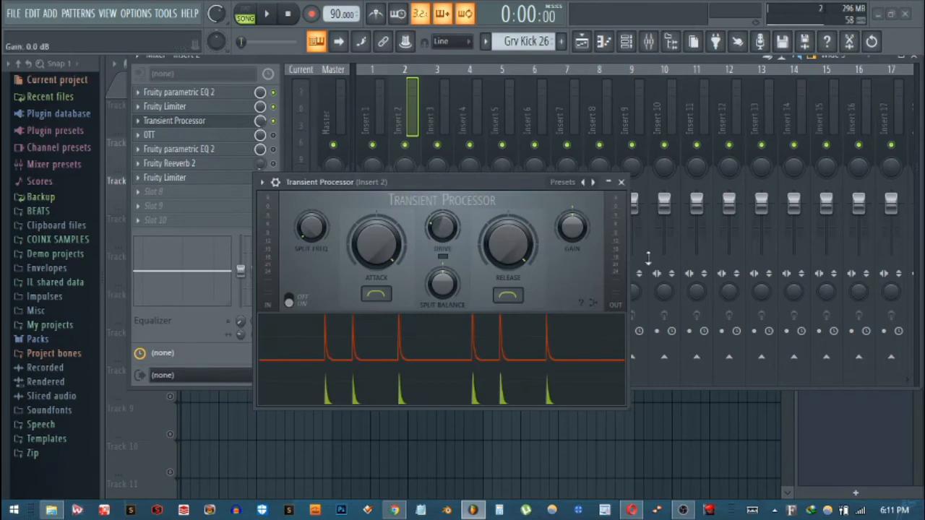
{"action": "right_click", "coordinate": [593, 182]}
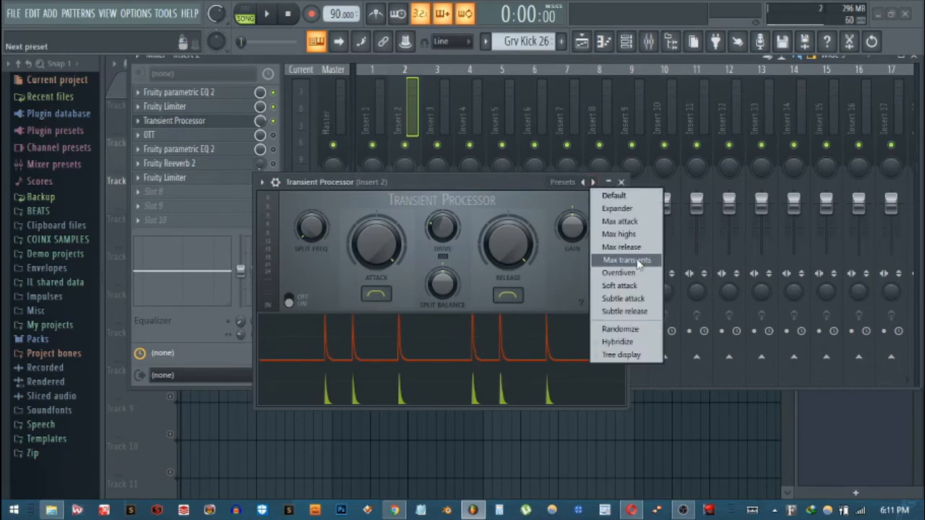
{"action": "left_click", "coordinate": [638, 262]}
{"action": "left_click", "coordinate": [621, 182]}
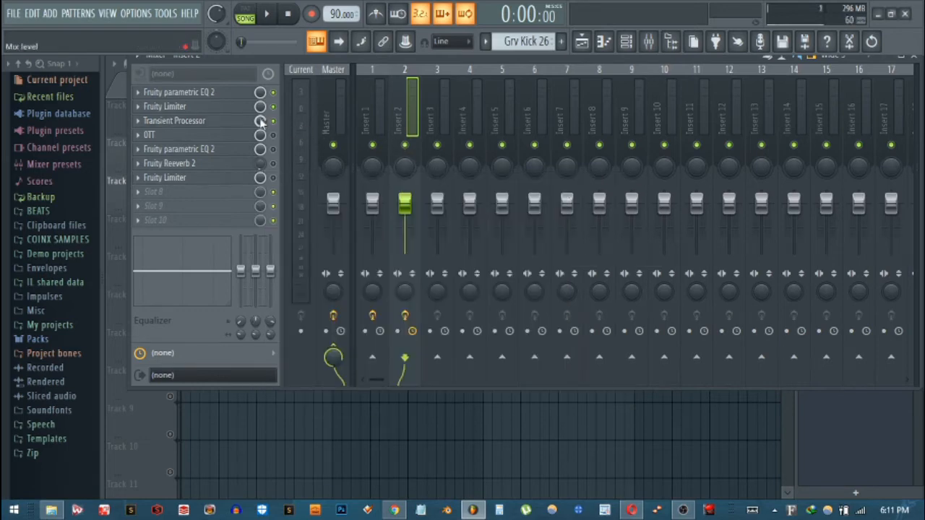
{"action": "left_click", "coordinate": [272, 19]}
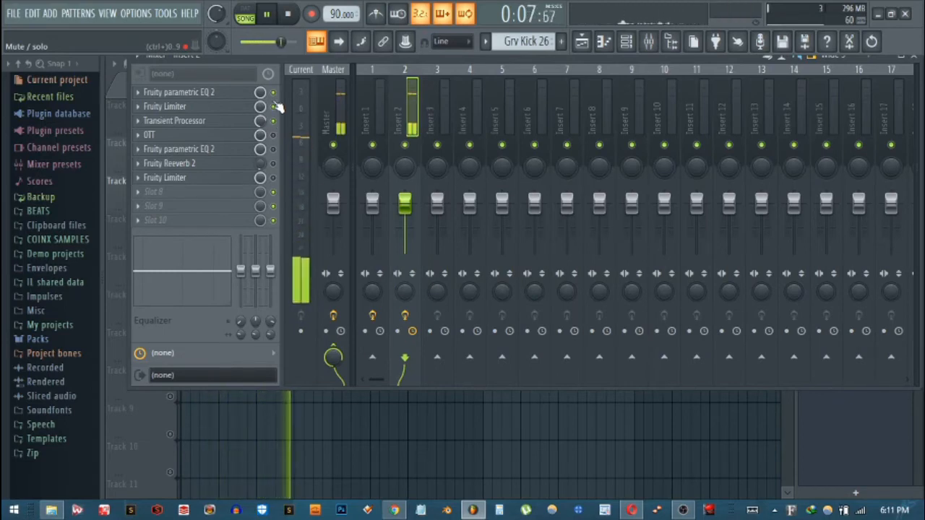
{"action": "left_click", "coordinate": [287, 20]}
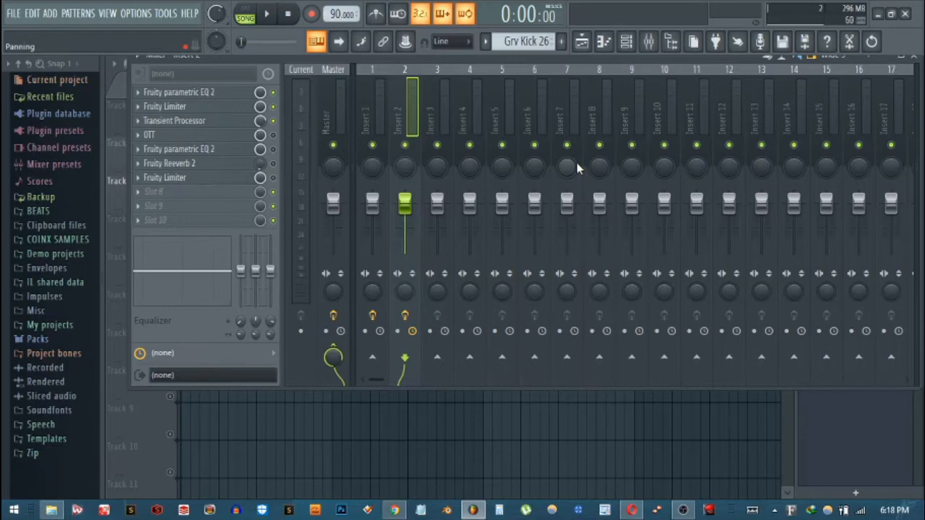
Enable OTT on Insert 2 and examine its depth setting before closing the plugin.
{"action": "left_click", "coordinate": [190, 139]}
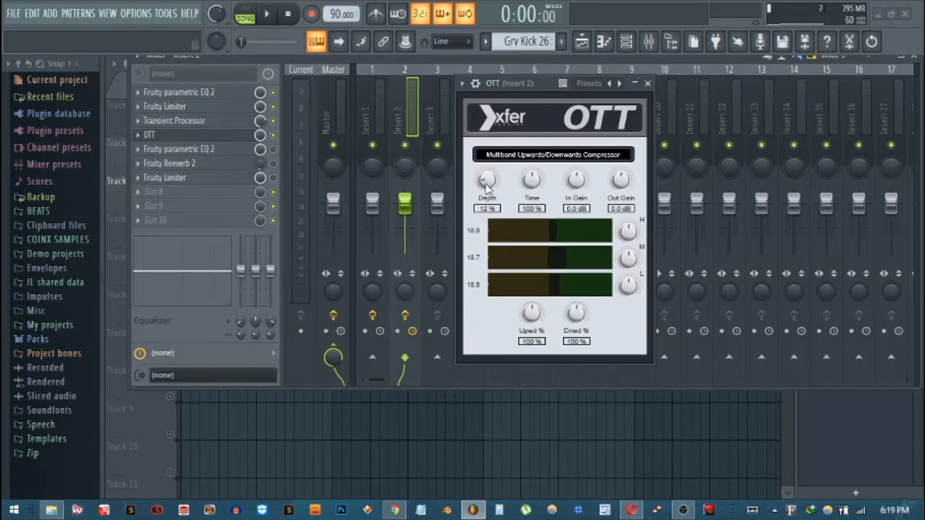
{"action": "scroll", "coordinate": [489, 182], "scroll_direction": "down", "scroll_amount": 2}
{"action": "left_click", "coordinate": [648, 83]}
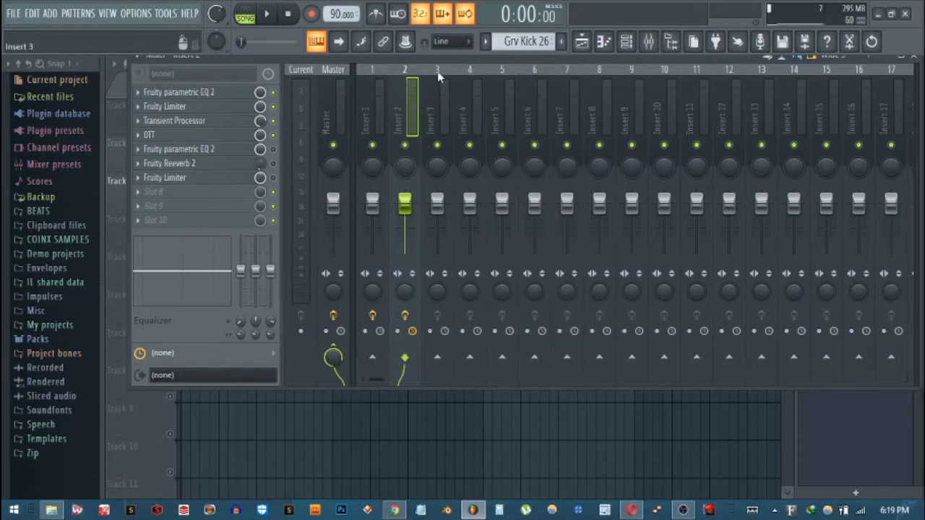
Compare the snare with OTT on and bypassed during song playback, leaving OTT enabled on Insert 2.
{"action": "left_click", "coordinate": [267, 15]}
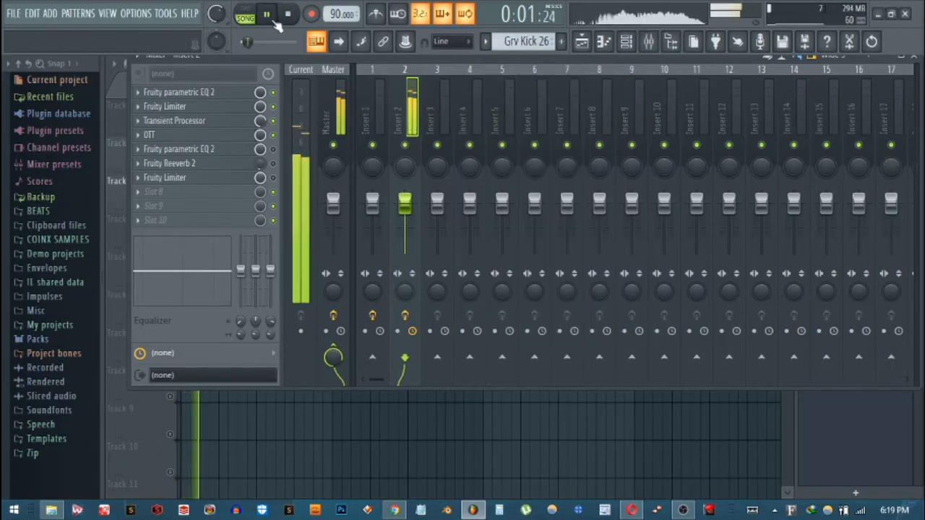
{"action": "left_click", "coordinate": [273, 149]}
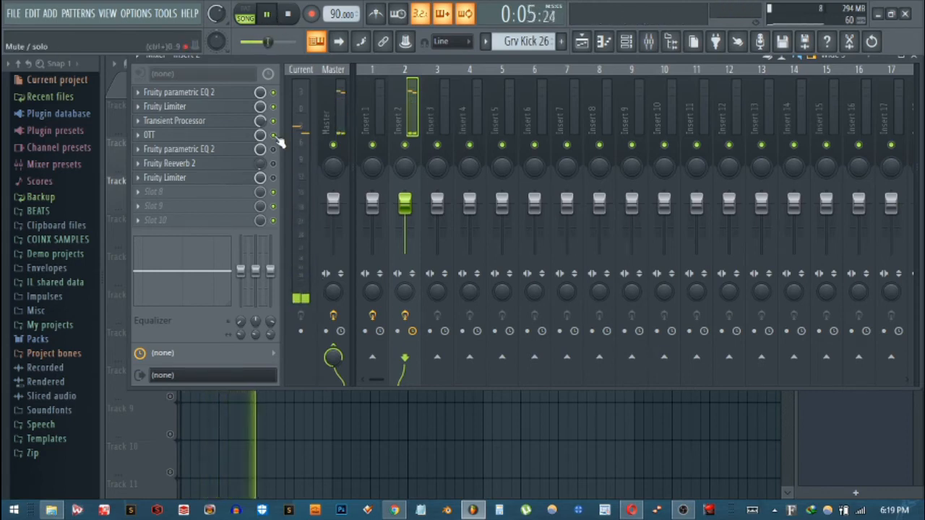
{"action": "left_click", "coordinate": [273, 135]}
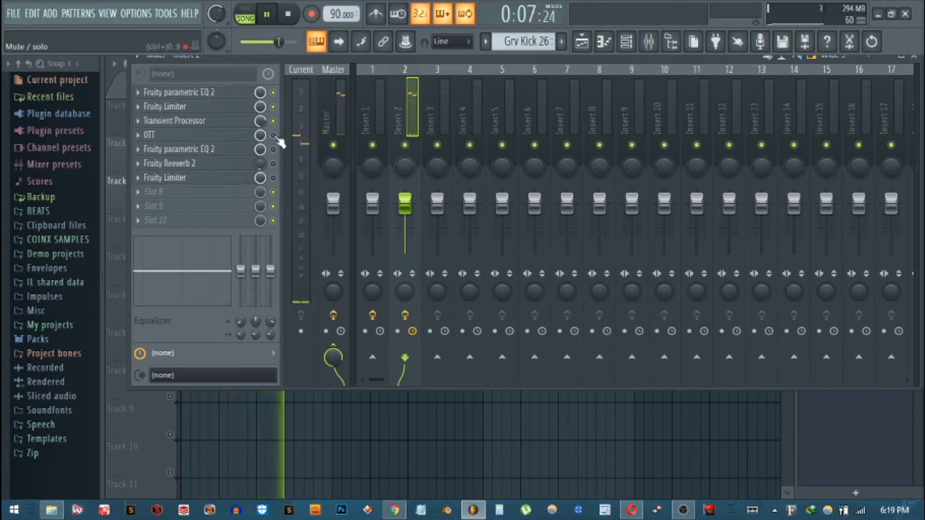
{"action": "left_click", "coordinate": [288, 14]}
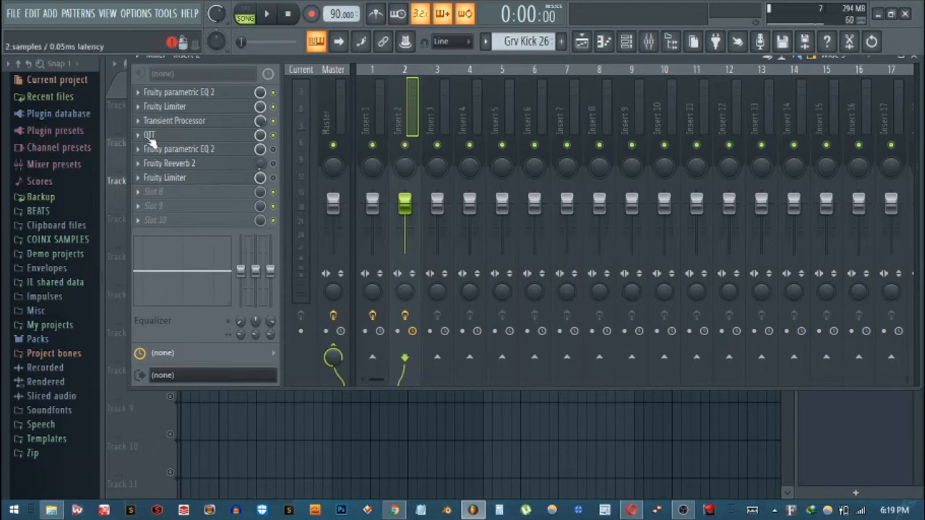
Enable the lower Fruity parametric EQ 2 of Insert 2, and examine its low and high cuts in an enlarged window before closing it.
{"action": "left_click", "coordinate": [213, 149]}
{"action": "left_click_drag", "start_coordinate": [674, 139], "coordinate": [409, 87]}
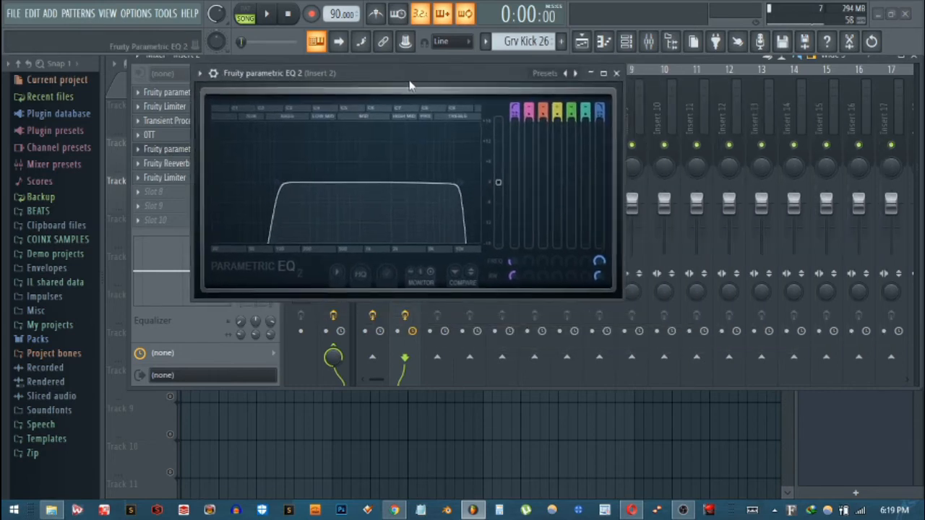
{"action": "left_click_drag", "start_coordinate": [663, 352], "coordinate": [773, 425]}
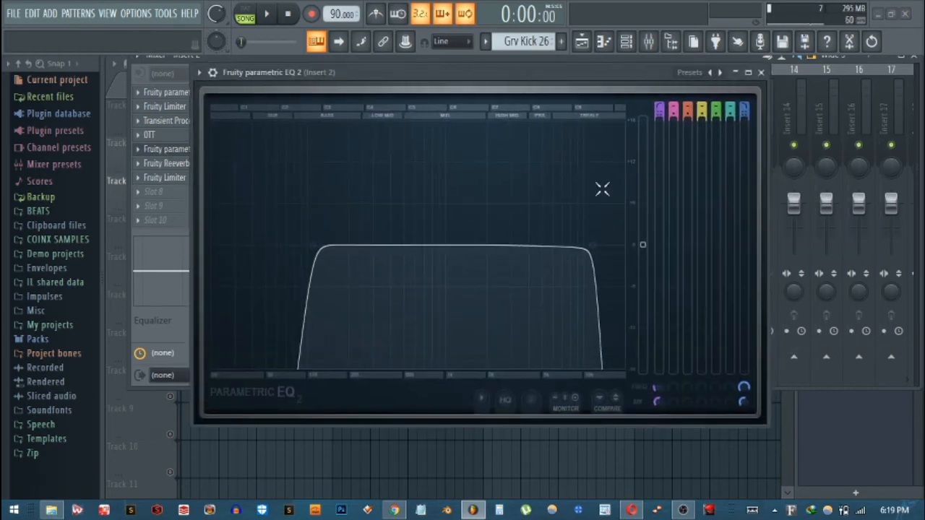
{"action": "left_click_drag", "start_coordinate": [357, 74], "coordinate": [529, 94]}
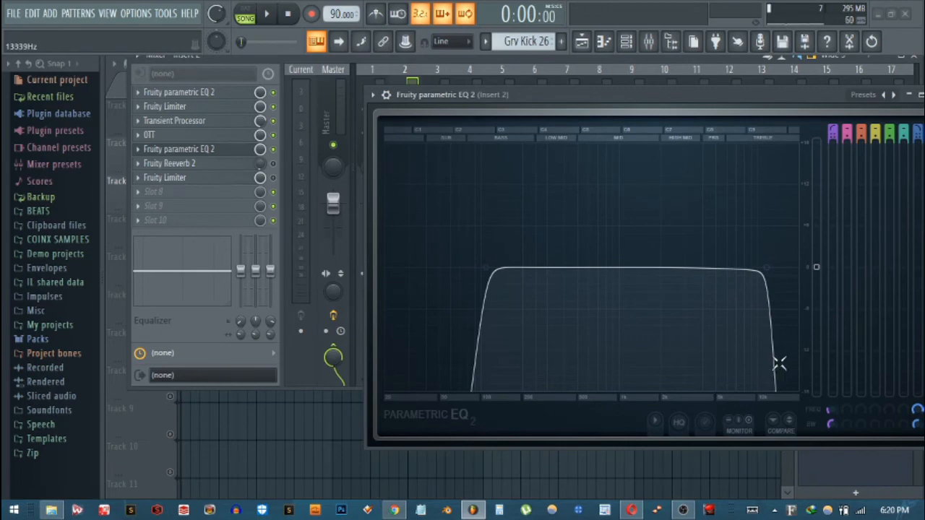
{"action": "left_click_drag", "start_coordinate": [818, 95], "coordinate": [683, 95]}
{"action": "left_click", "coordinate": [801, 95]}
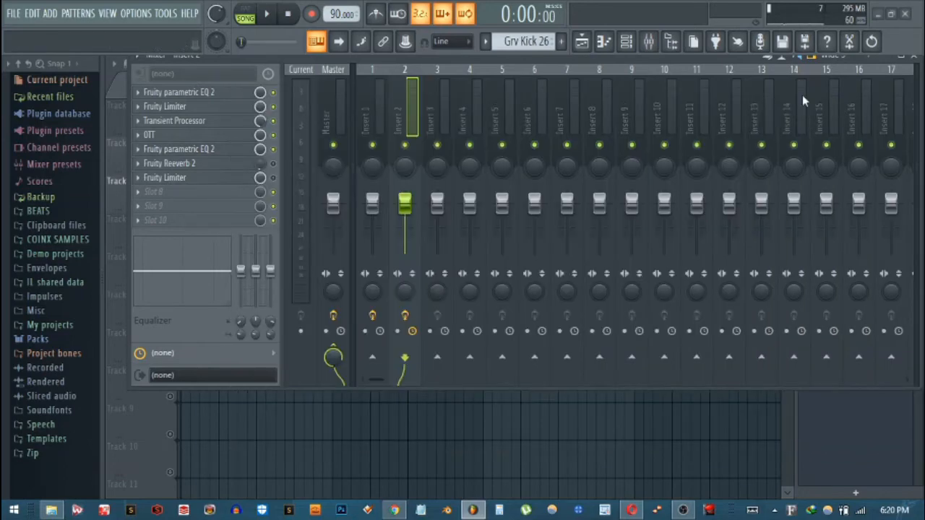
Enable Fruity Reeverb 2 on Insert 2 and listen to the snare with song playback.
{"action": "left_click", "coordinate": [275, 177]}
{"action": "key", "text": "space"}
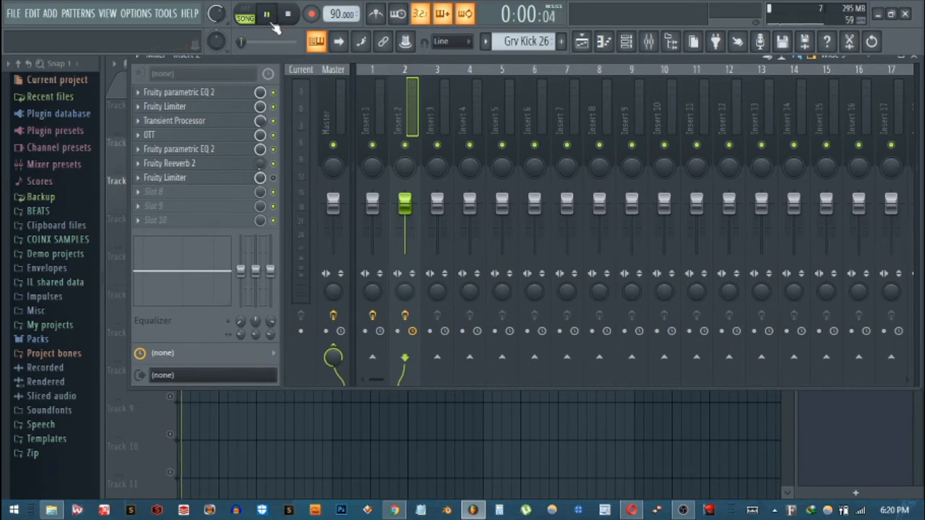
{"action": "left_click", "coordinate": [288, 16]}
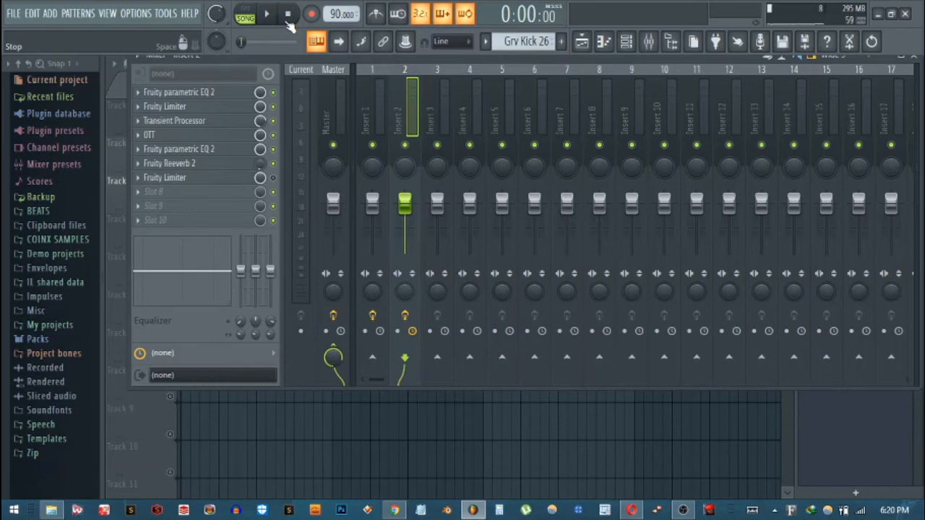
Load the Default preset in Fruity Reeverb 2 with a predelay of 26 ms, and audition the reverb with song playback.
{"action": "left_click", "coordinate": [210, 164]}
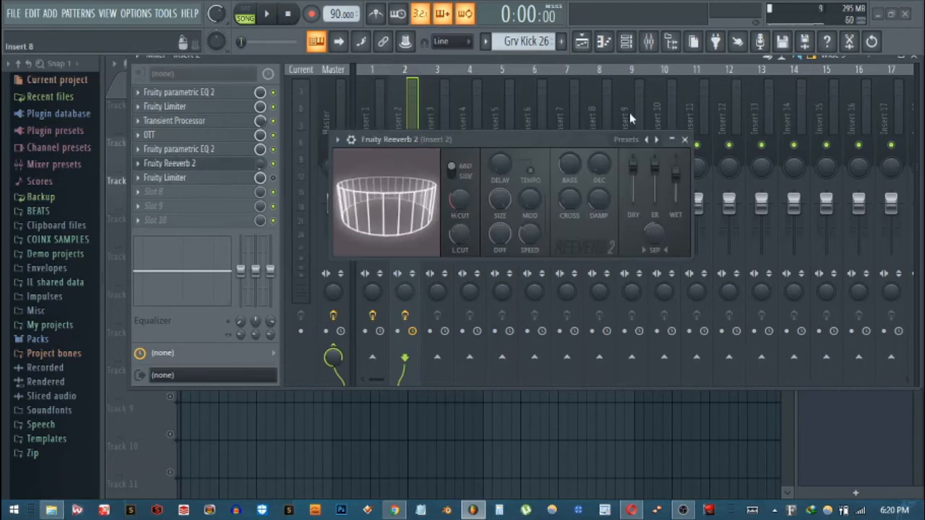
{"action": "right_click", "coordinate": [656, 140]}
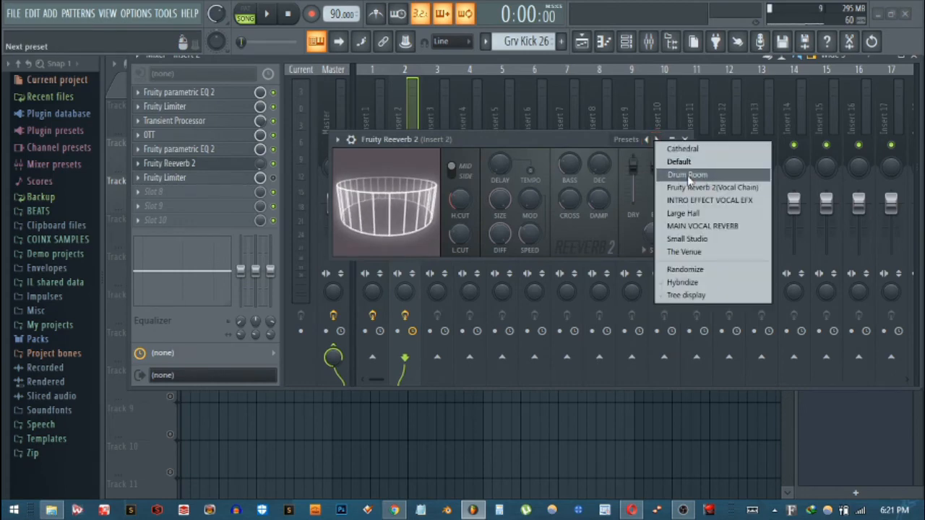
{"action": "left_click", "coordinate": [680, 161]}
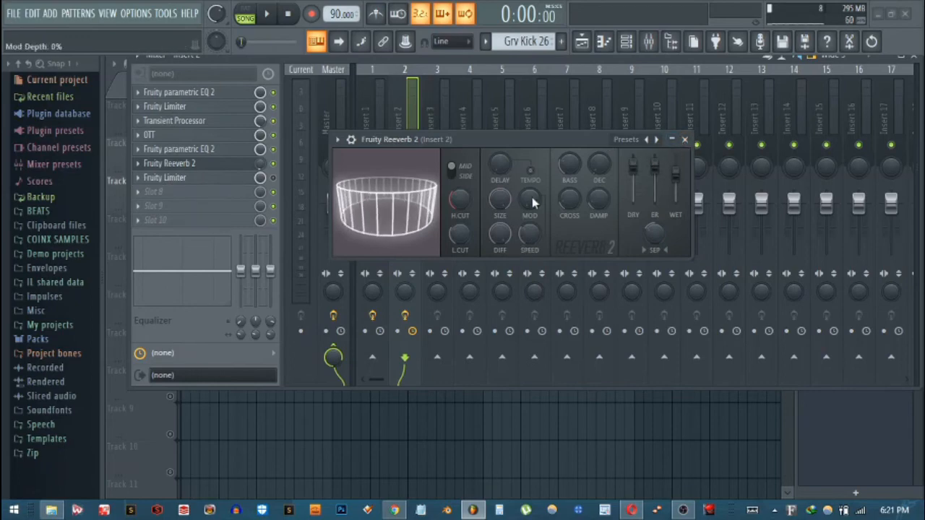
{"action": "left_click_drag", "start_coordinate": [499, 164], "coordinate": [500, 159]}
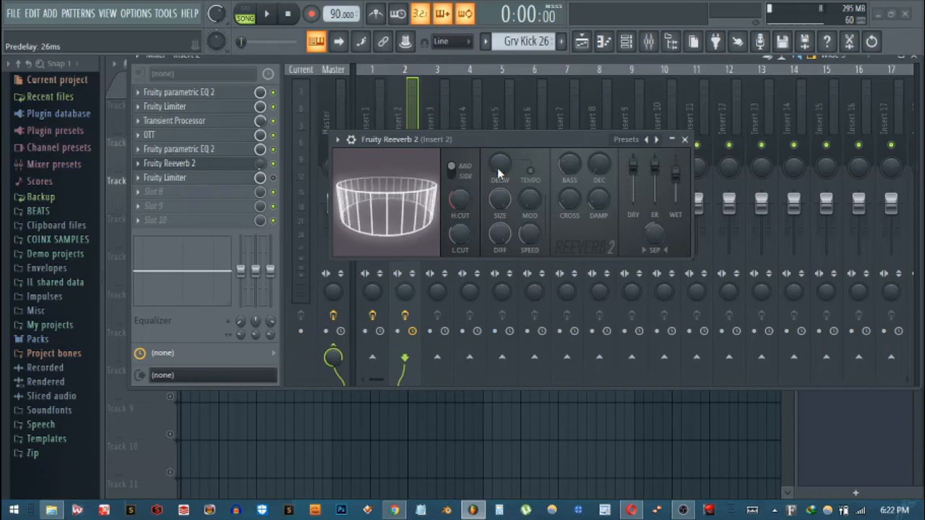
{"action": "left_click", "coordinate": [684, 139]}
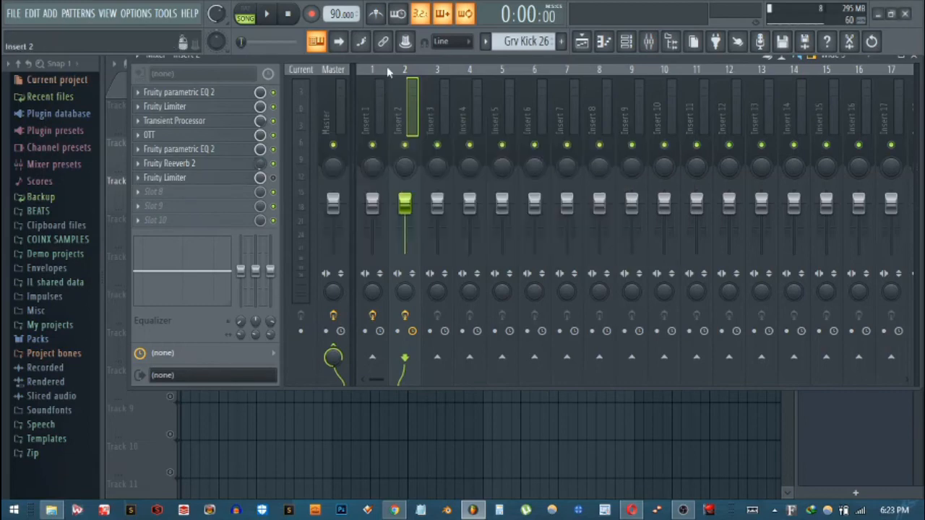
{"action": "left_click", "coordinate": [272, 15]}
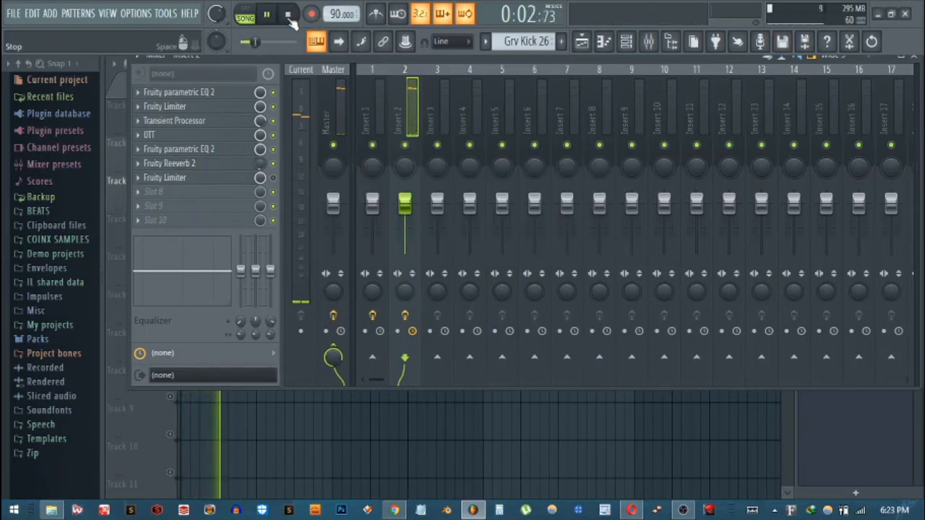
{"action": "left_click", "coordinate": [289, 16]}
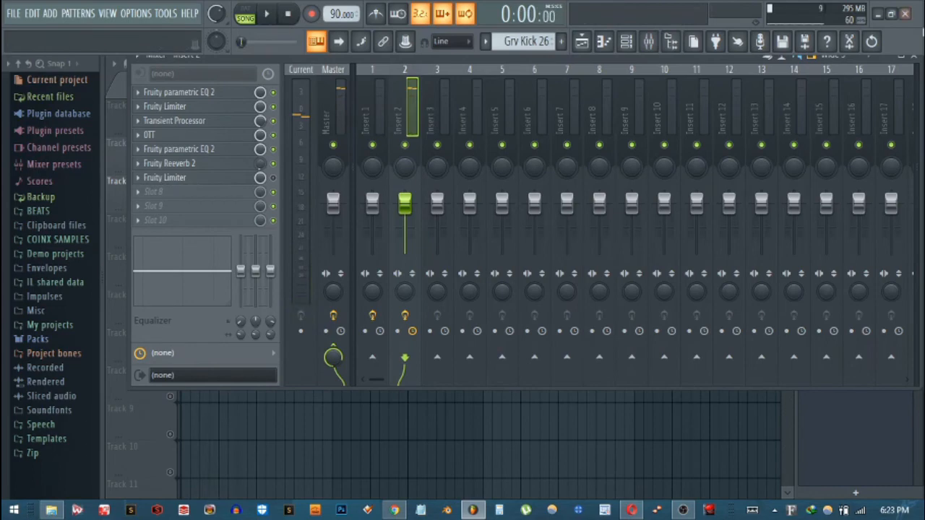
Close the mixer, cancel the track solo in the playlist so every track sounds, and play the full drum arrangement.
{"action": "left_click", "coordinate": [916, 59]}
{"action": "right_click", "coordinate": [172, 133]}
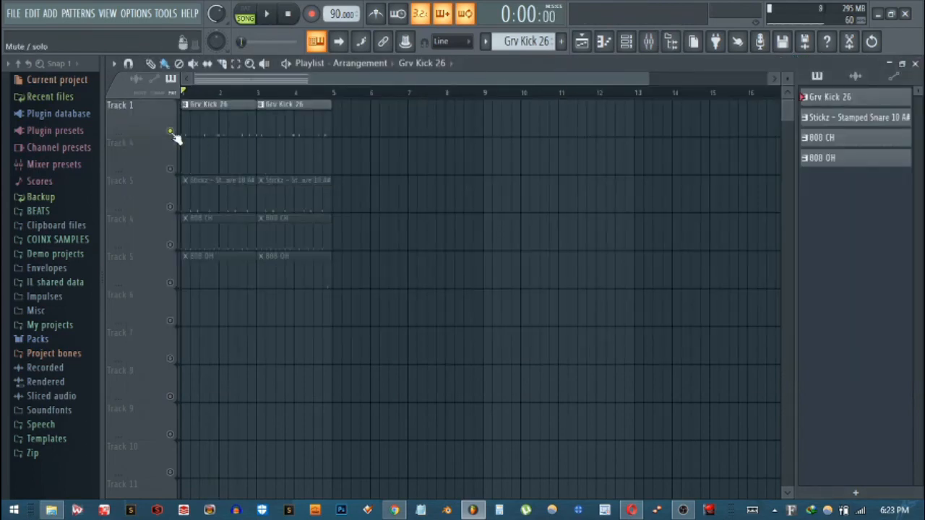
{"action": "right_click", "coordinate": [171, 132]}
{"action": "left_click", "coordinate": [265, 15]}
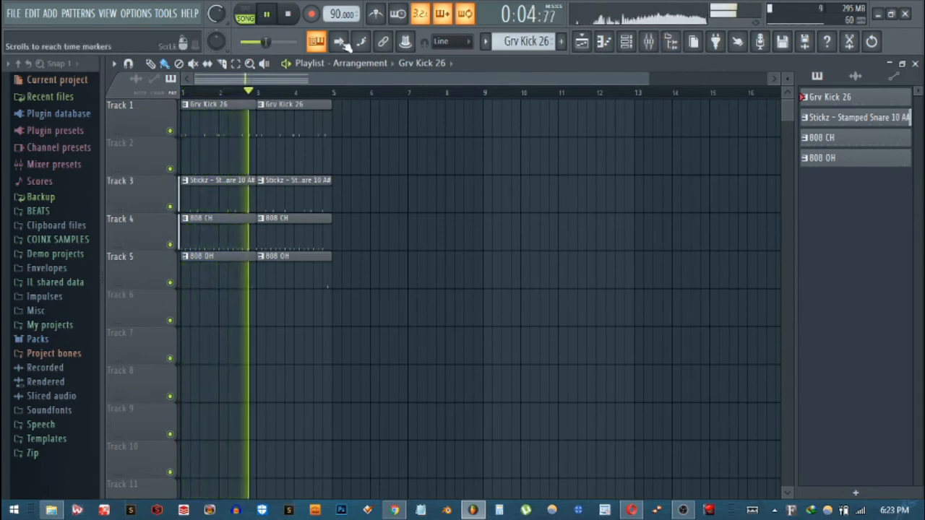
{"action": "left_click", "coordinate": [289, 16]}
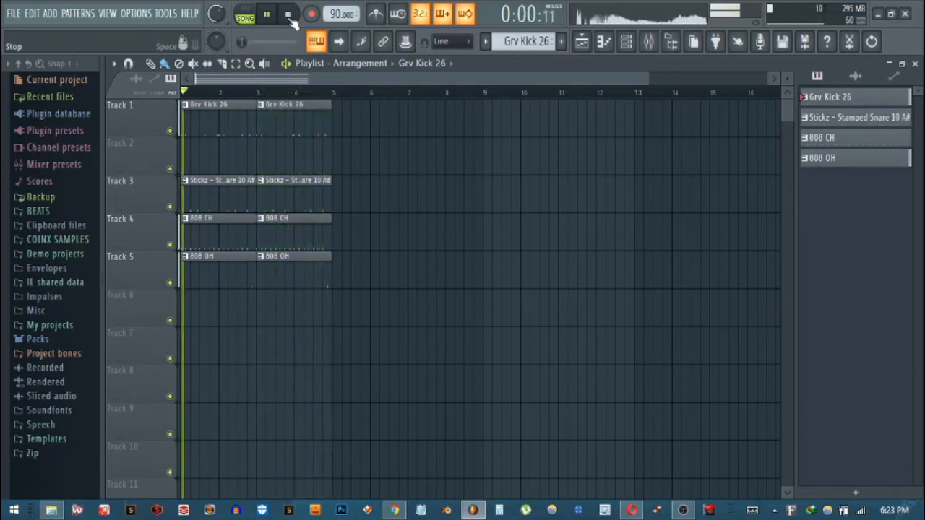
Show the mixer, enable and open the lower Fruity Limiter of Insert 2, and start song playback.
{"action": "key", "text": "F9"}
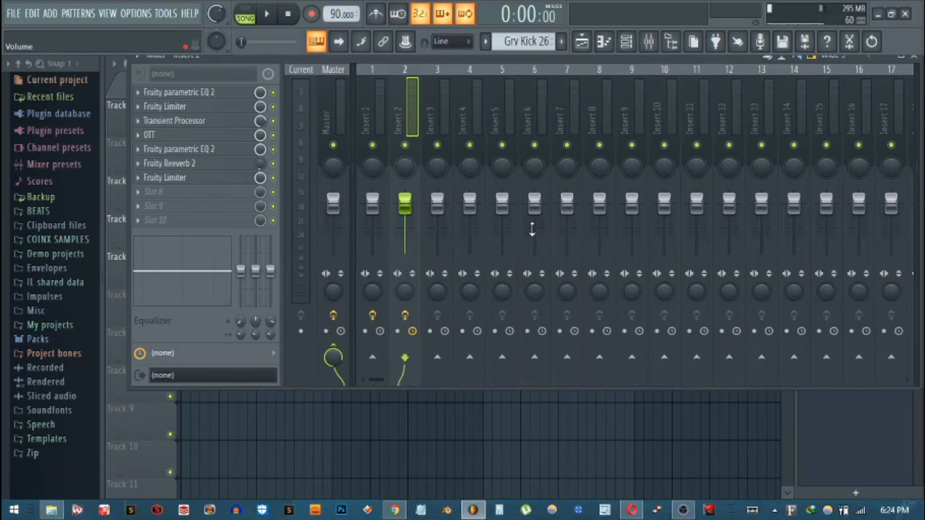
{"action": "left_click", "coordinate": [189, 177]}
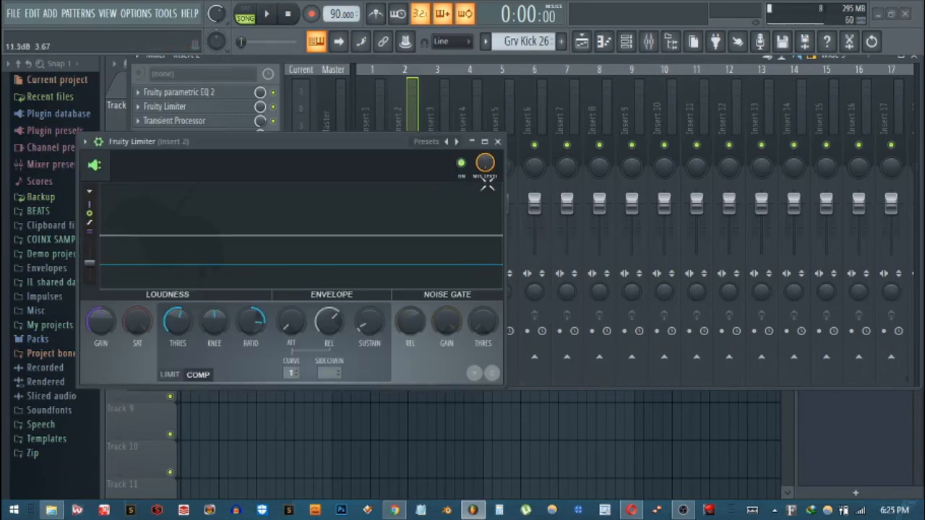
{"action": "left_click", "coordinate": [266, 16]}
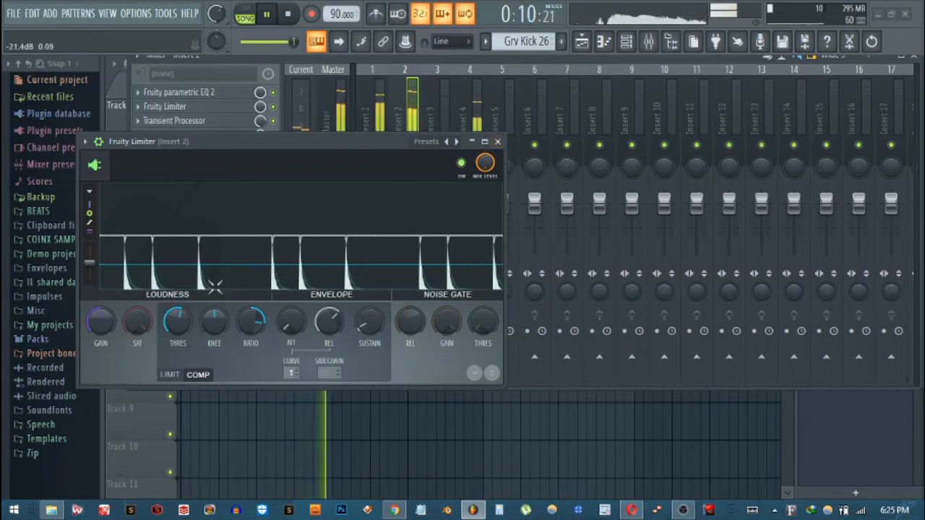
Lower the compressor threshold slightly in the lower Fruity Limiter of Insert 2 during playback, and close the limiter.
{"action": "key", "text": "space"}
{"action": "key", "text": "space"}
{"action": "left_click_drag", "start_coordinate": [177, 322], "coordinate": [177, 327]}
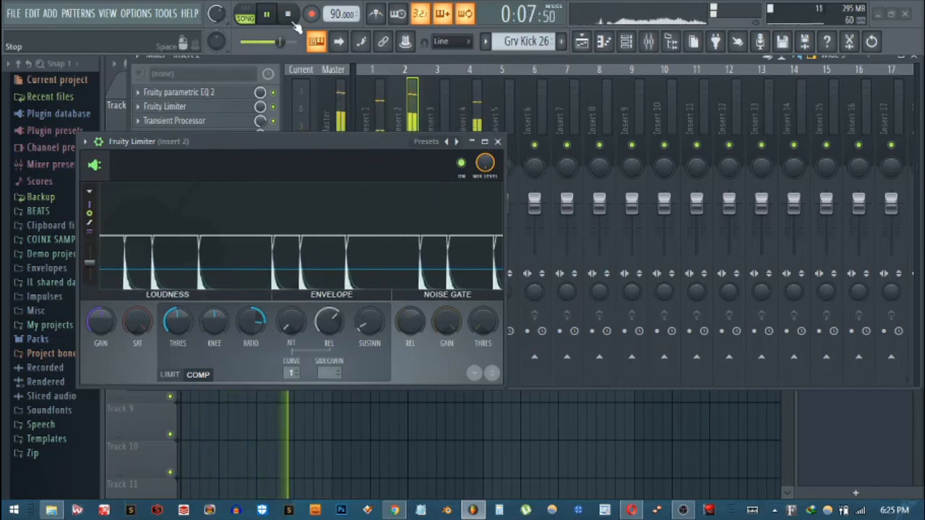
{"action": "key", "text": "space"}
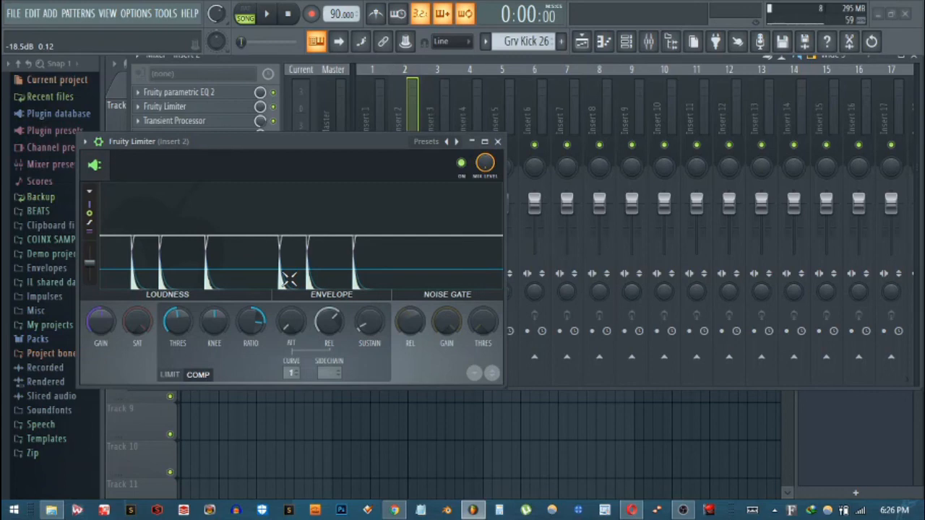
{"action": "key", "text": "Escape"}
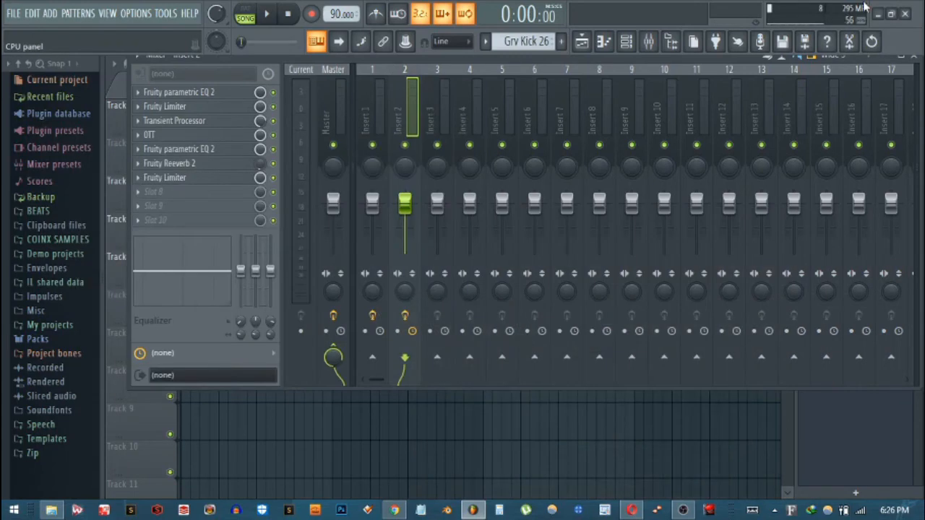